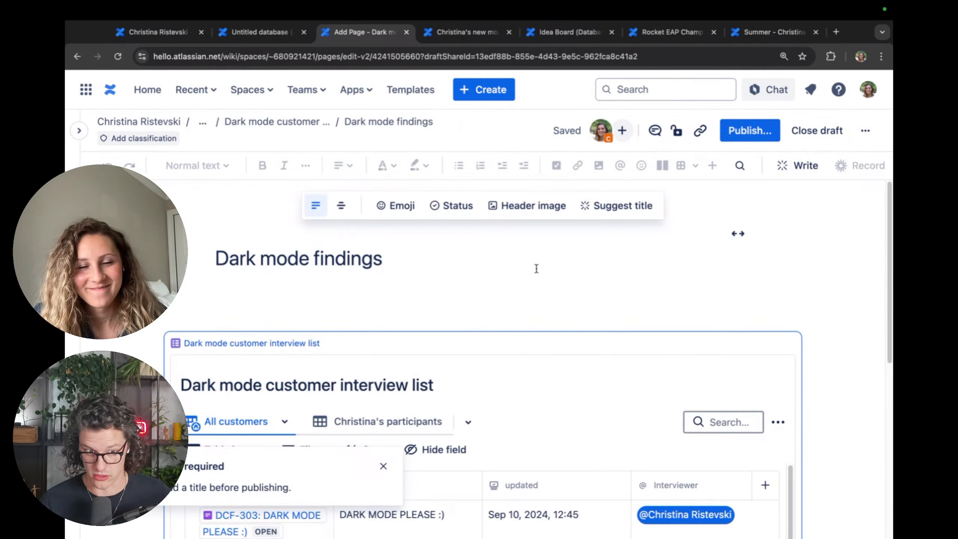
# Step: Complete the page title as "Dark mode findings (not batman)" and publish the page with the default location and access
pyautogui.write('(n')
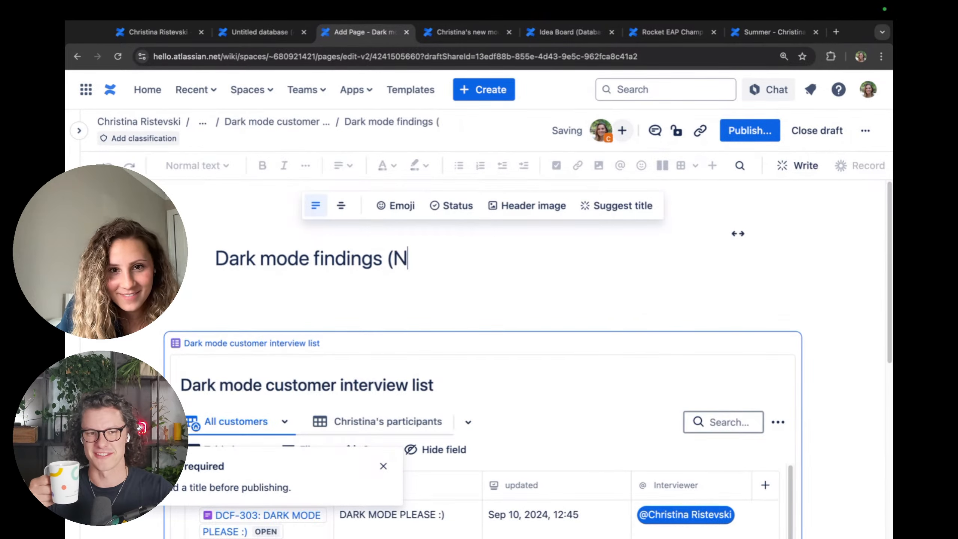
pyautogui.write('ot batman)')
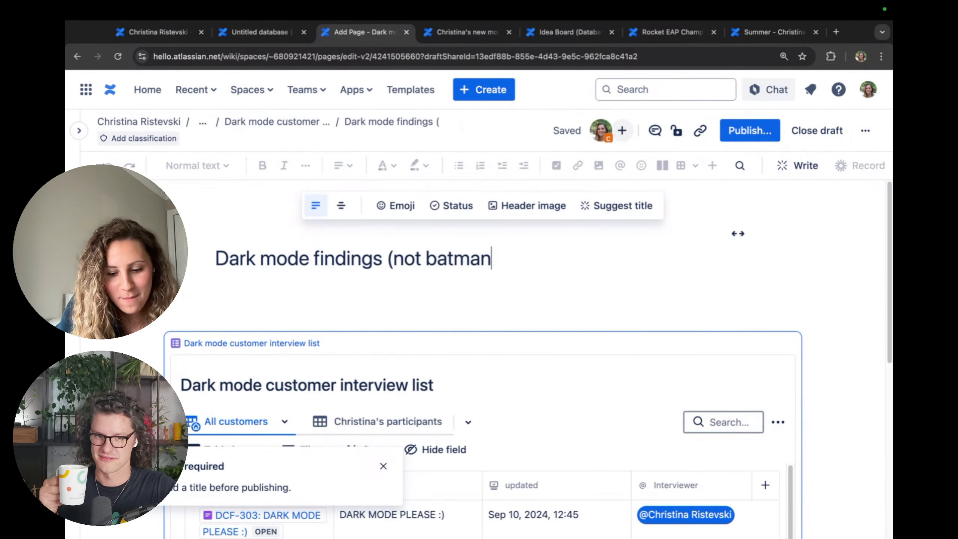
pyautogui.click(769, 135)
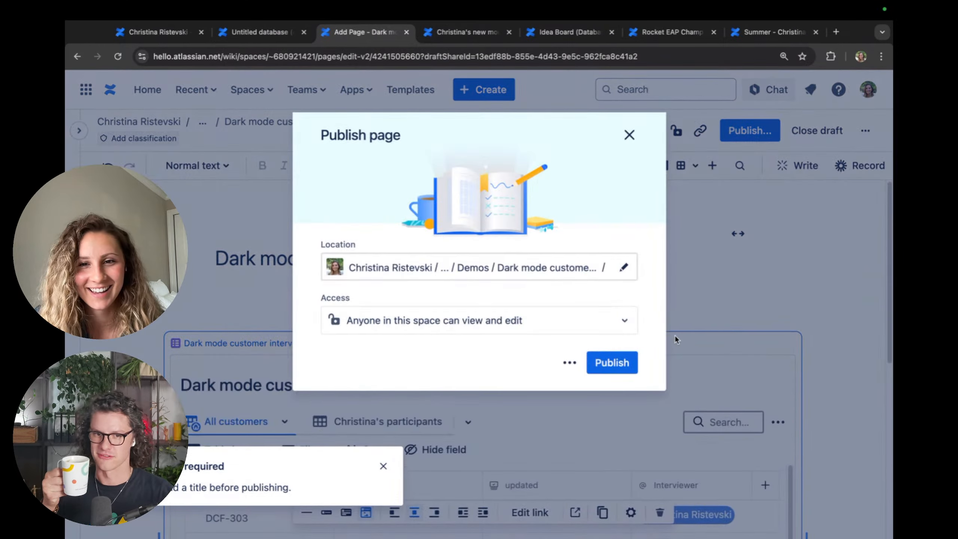
pyautogui.click(611, 362)
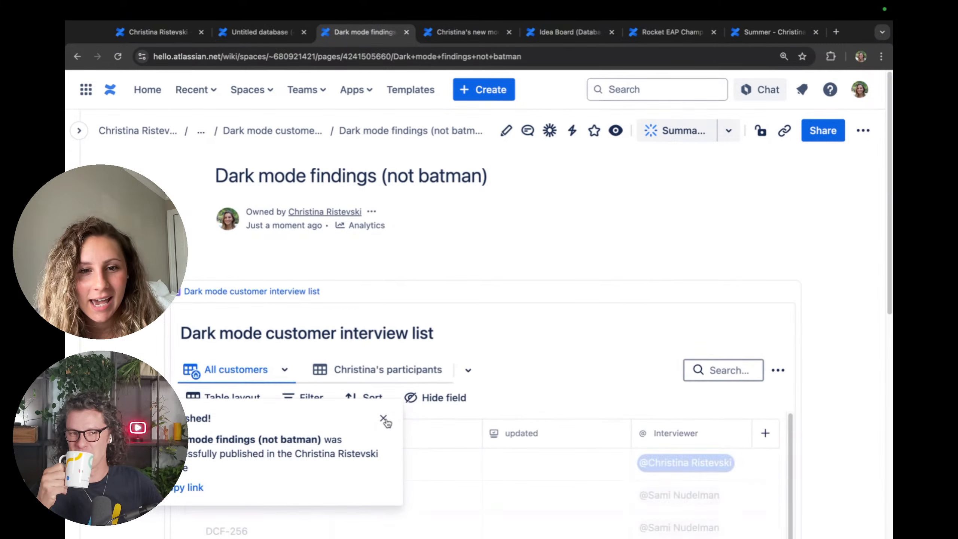
# Step: Check which field types can be added to the embedded Dark mode customer interview list on the published page
pyautogui.scroll(-3, 865, 368)
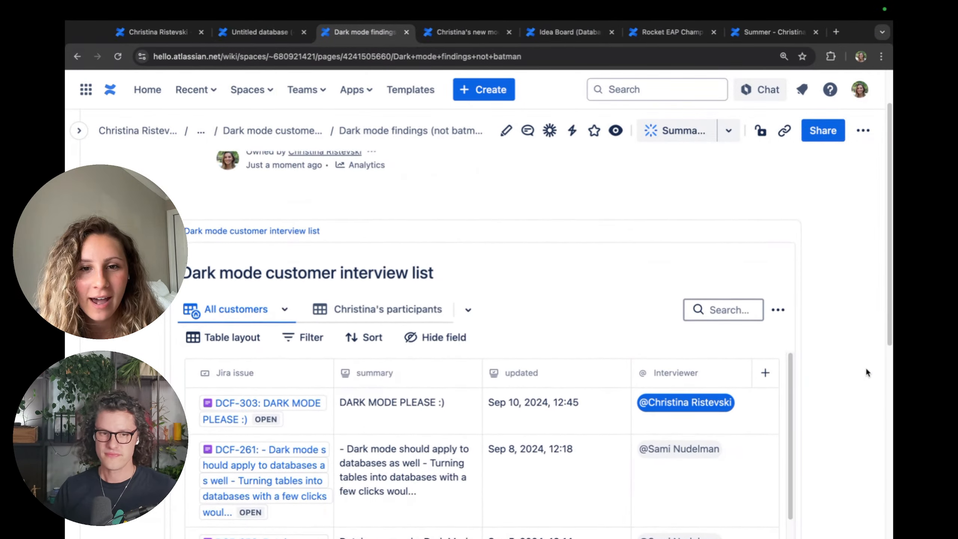
pyautogui.scroll(-2, 866, 369)
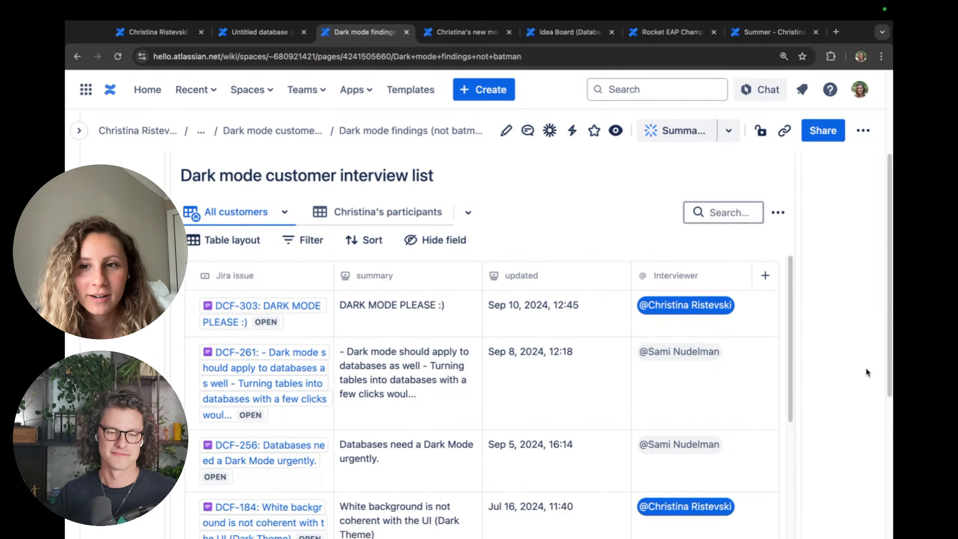
pyautogui.scroll(-1, 865, 367)
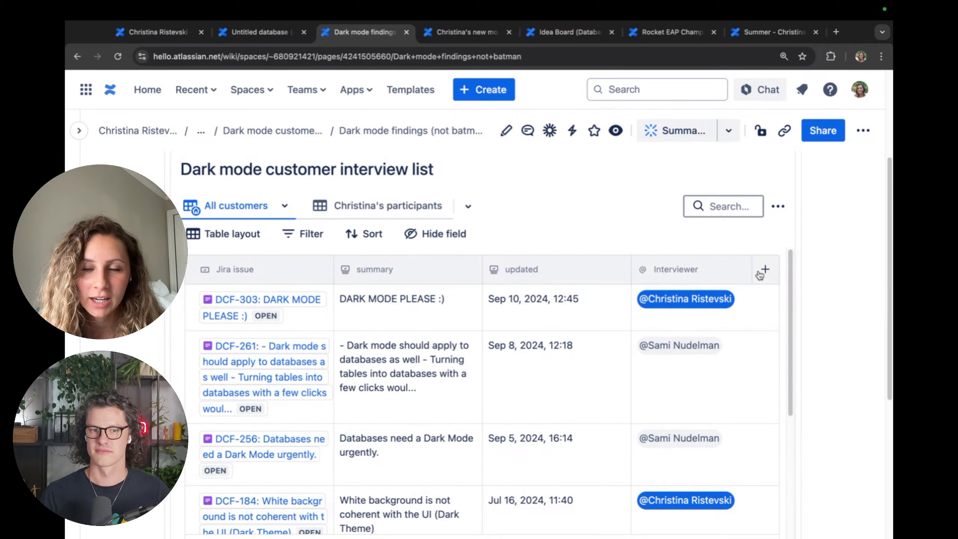
pyautogui.click(773, 274)
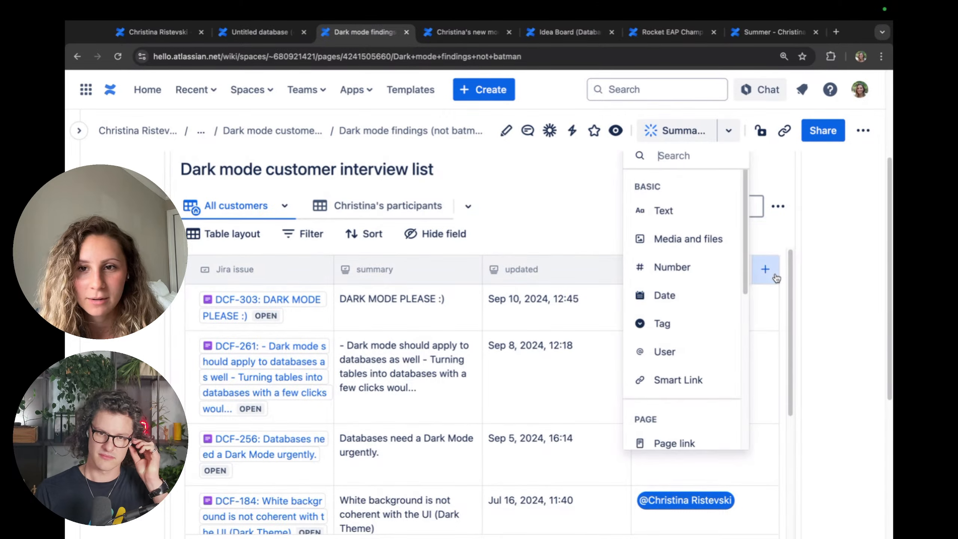
pyautogui.click(587, 231)
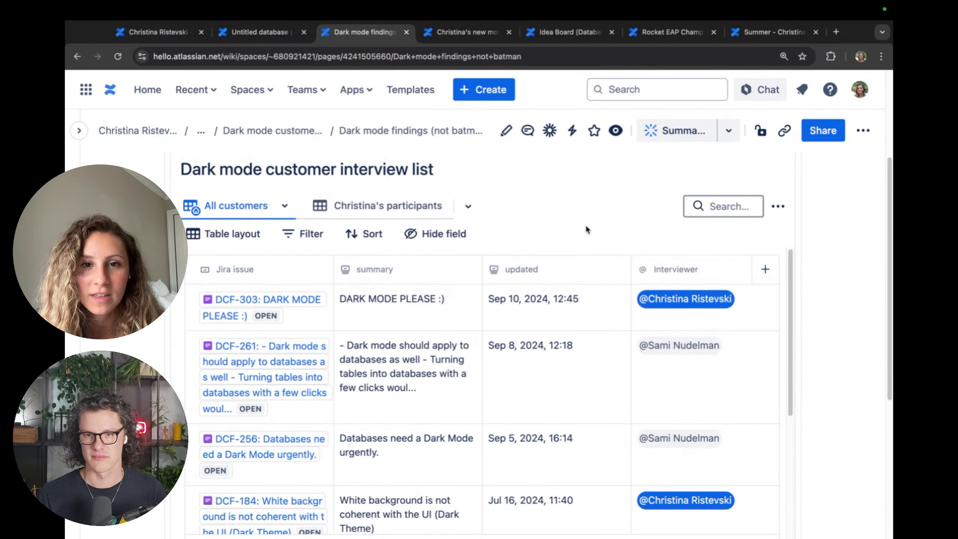
# Step: View the embedded interview list through each interviewer's participants view, and return it to the All customers view
pyautogui.scroll(2, 436, 259)
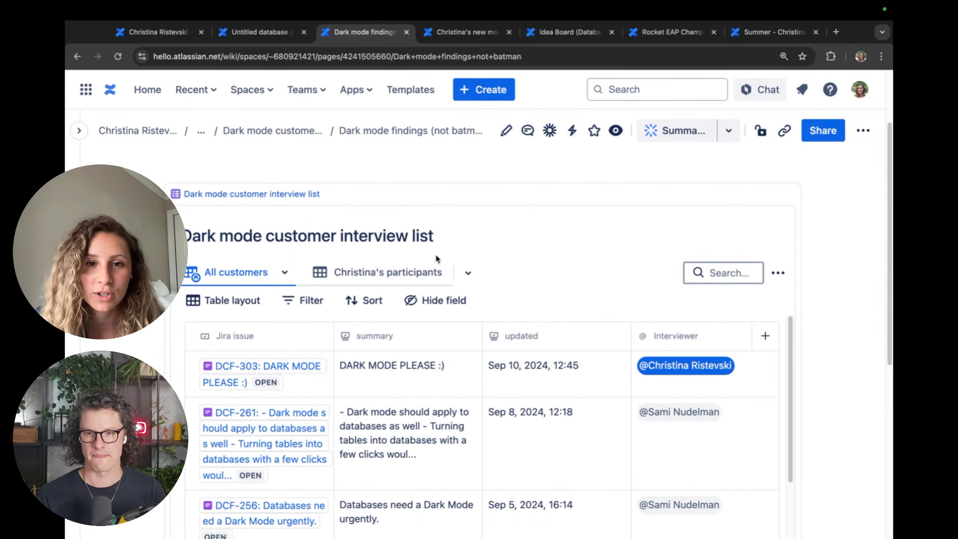
pyautogui.click(401, 270)
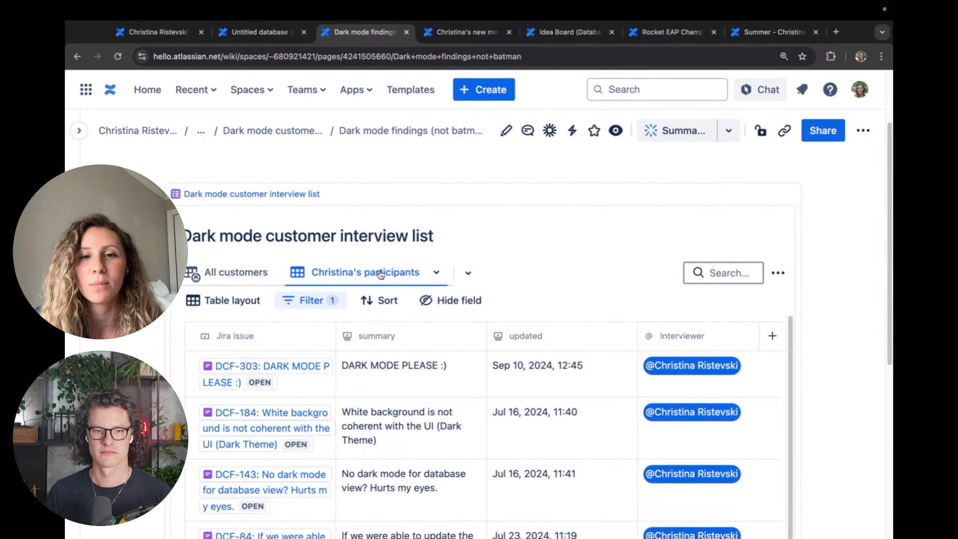
pyautogui.click(220, 272)
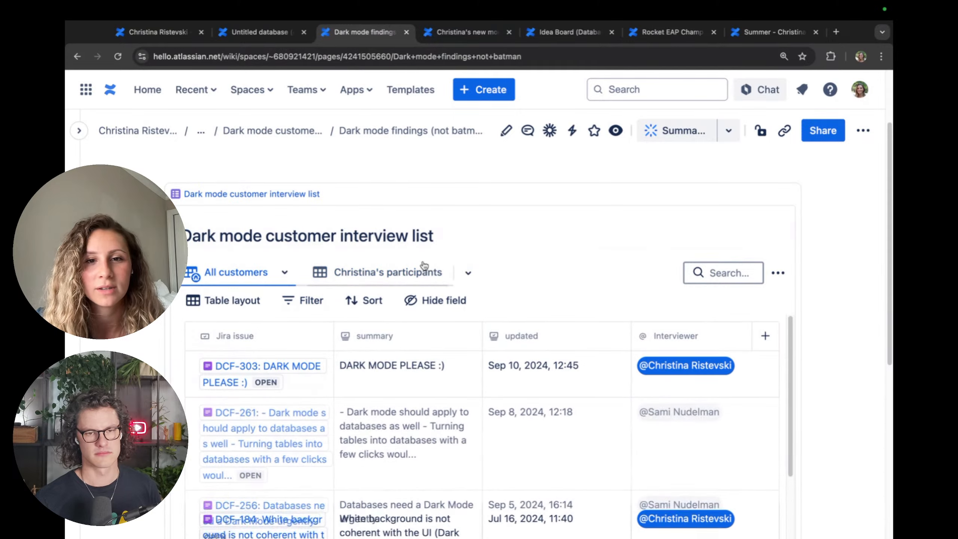
pyautogui.click(467, 272)
pyautogui.click(454, 377)
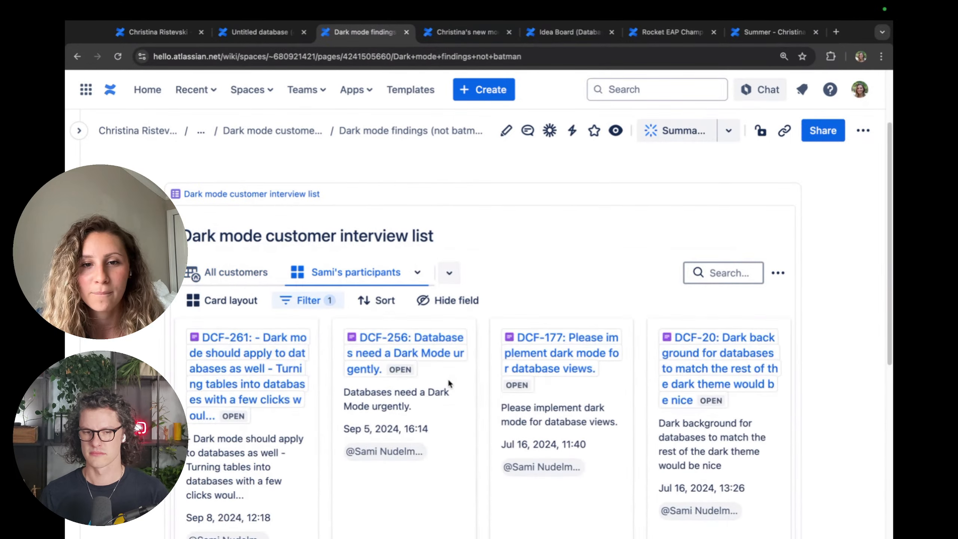
pyautogui.scroll(-2, 565, 337)
pyautogui.scroll(2, 564, 338)
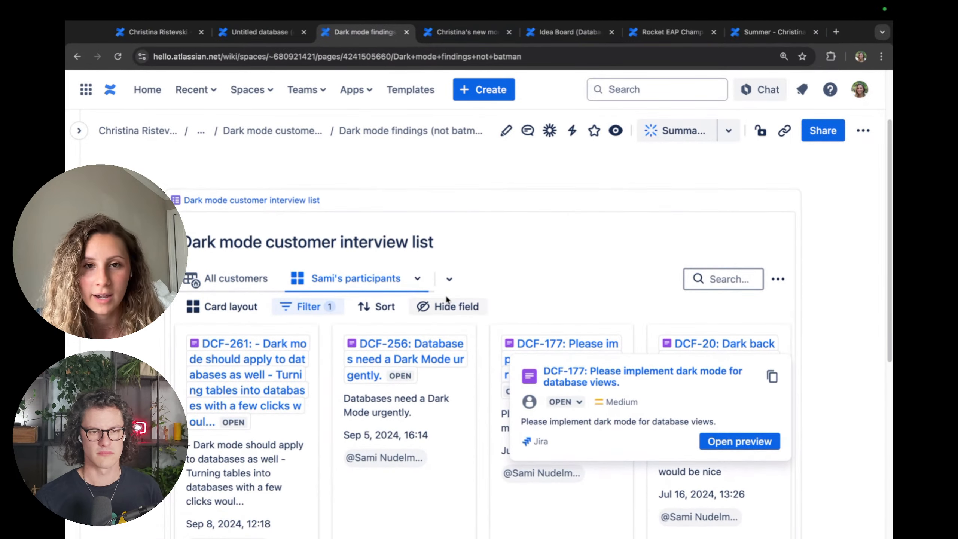
pyautogui.click(449, 279)
pyautogui.click(456, 327)
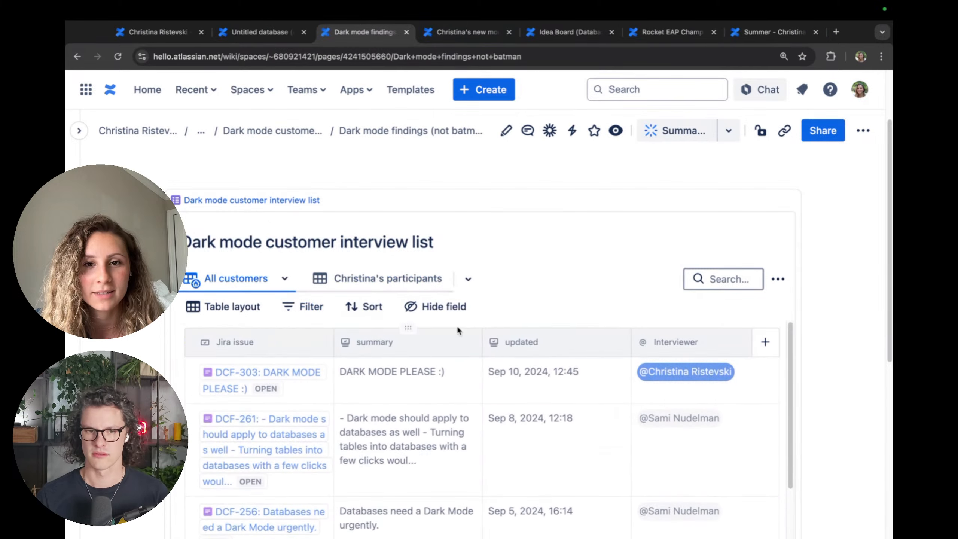
# Step: Open the Dark mode customer interview list database on its own page and copy the link to its DCF-303 entry
pyautogui.scroll(2, 856, 306)
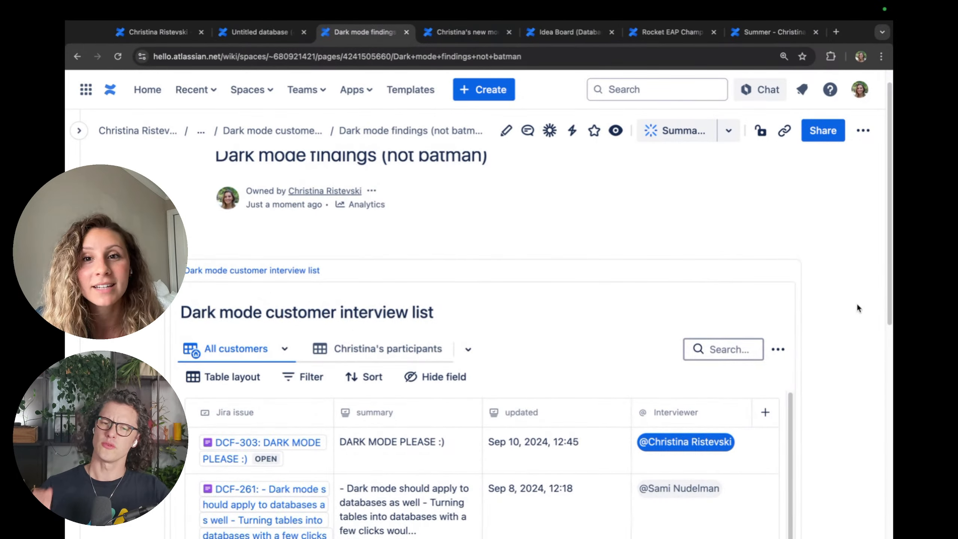
pyautogui.scroll(-1, 854, 306)
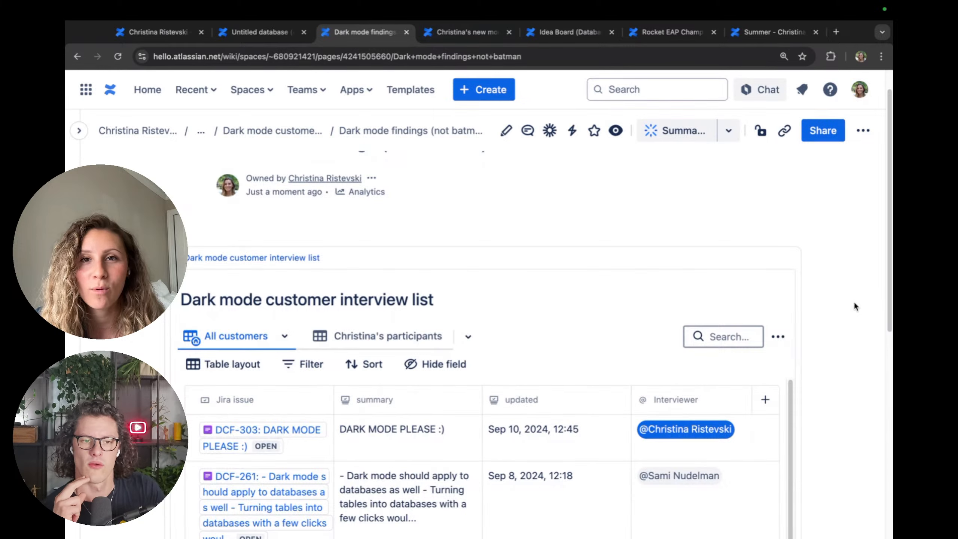
pyautogui.scroll(-1, 855, 307)
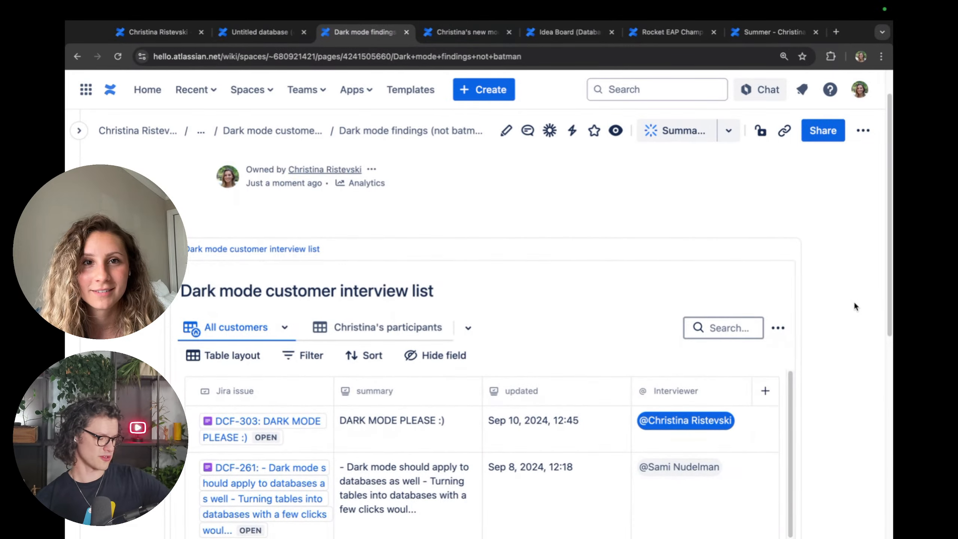
pyautogui.scroll(1, 719, 189)
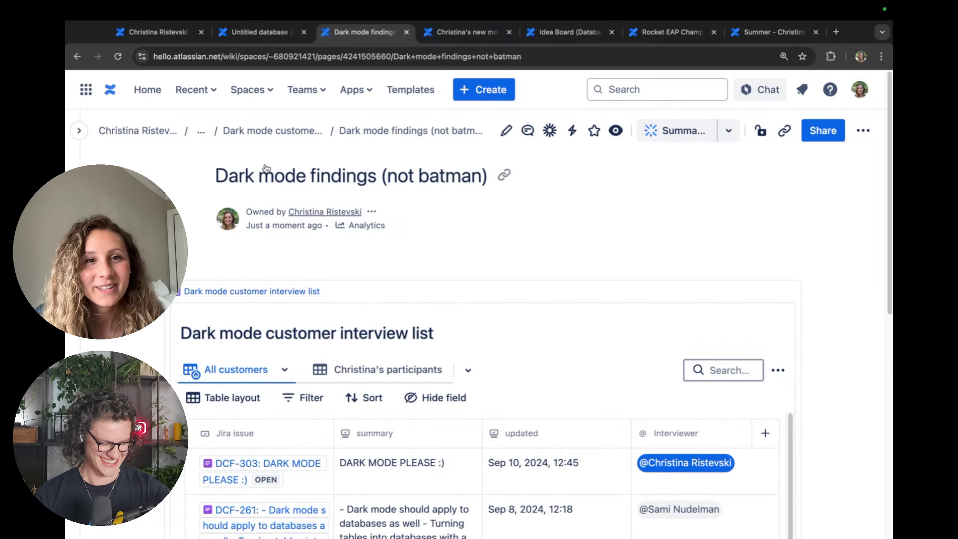
pyautogui.click(305, 298)
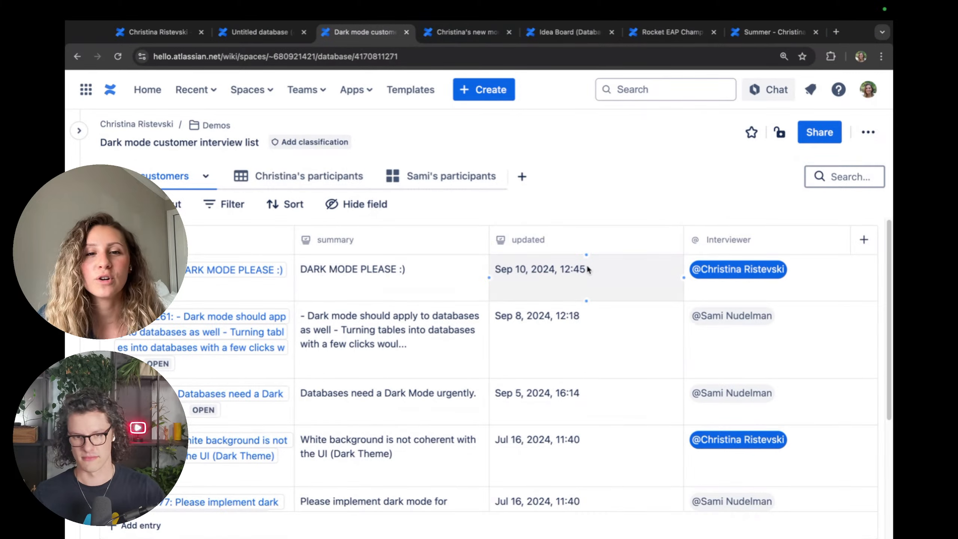
pyautogui.click(101, 278)
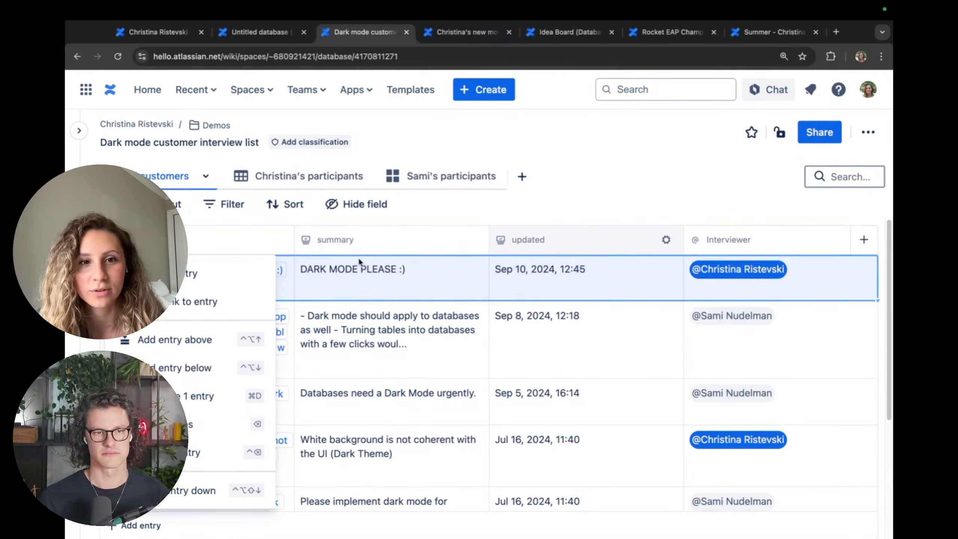
pyautogui.click(230, 310)
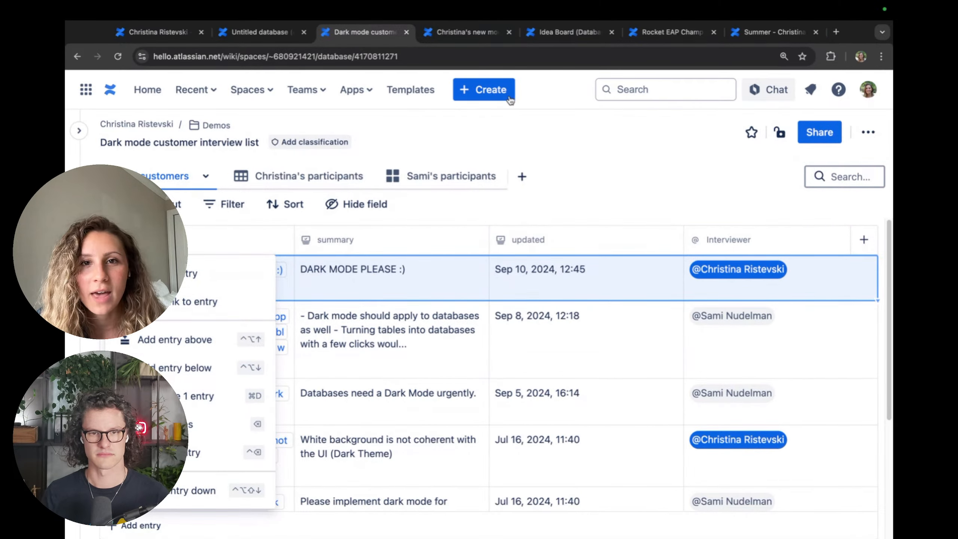
pyautogui.click(230, 294)
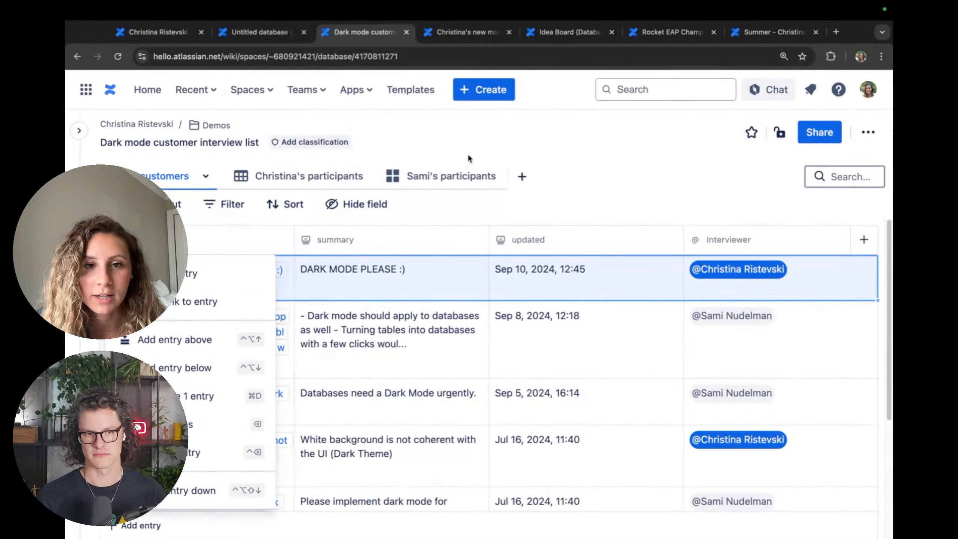
# Step: Create a new page and paste the copied DCF-303 entry link into its body as an embed
pyautogui.click(485, 90)
pyautogui.click(529, 126)
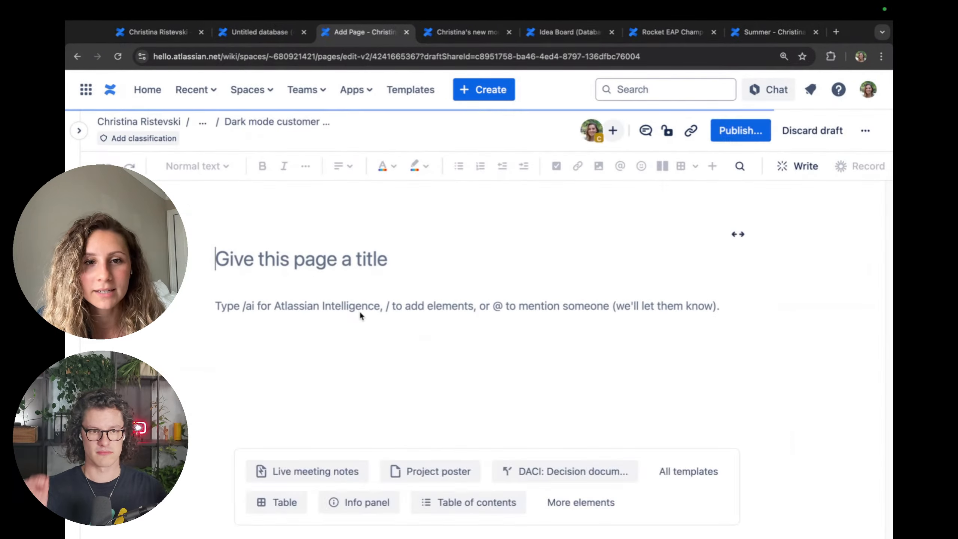
pyautogui.click(347, 309)
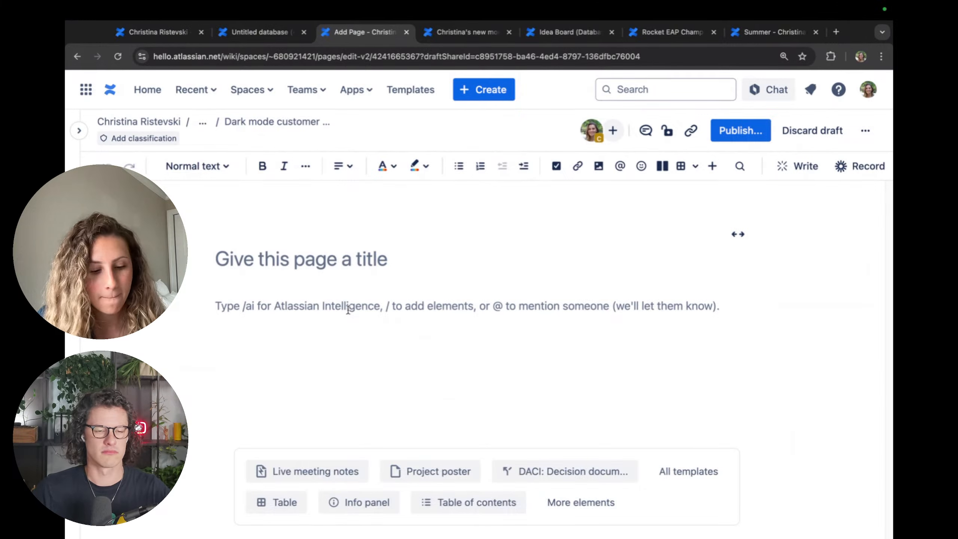
pyautogui.press('super+v')
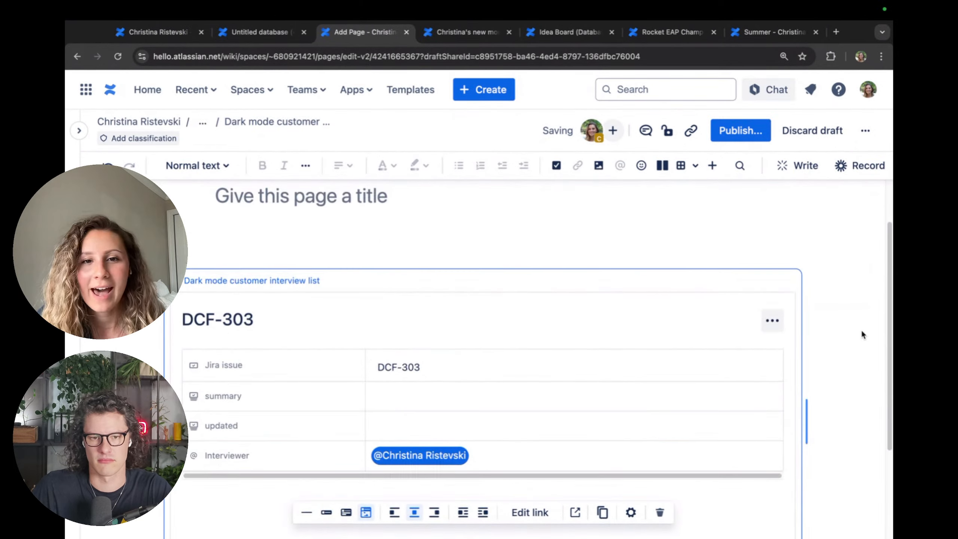
# Step: Title the new page "Summary of user interview 1"
pyautogui.moveTo(565, 242)
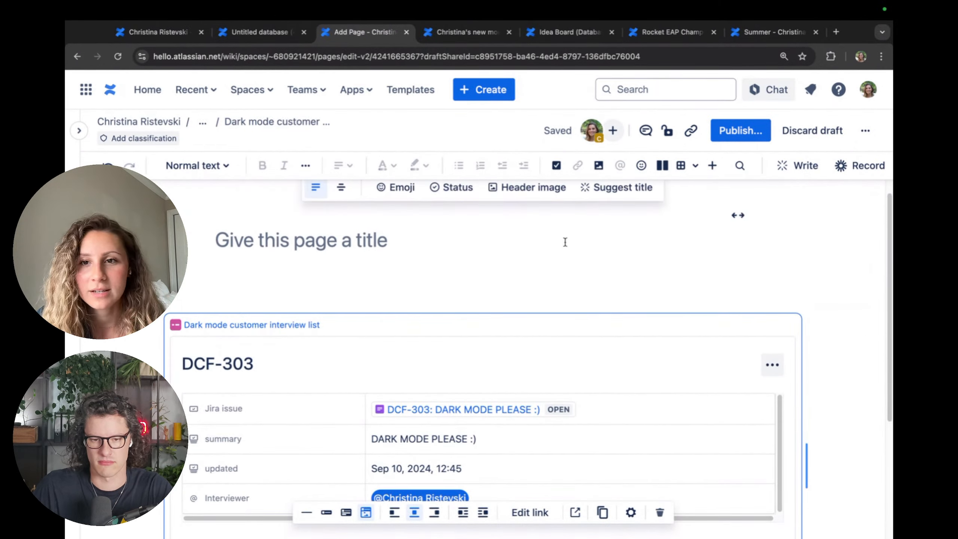
pyautogui.click(440, 238)
pyautogui.write('S')
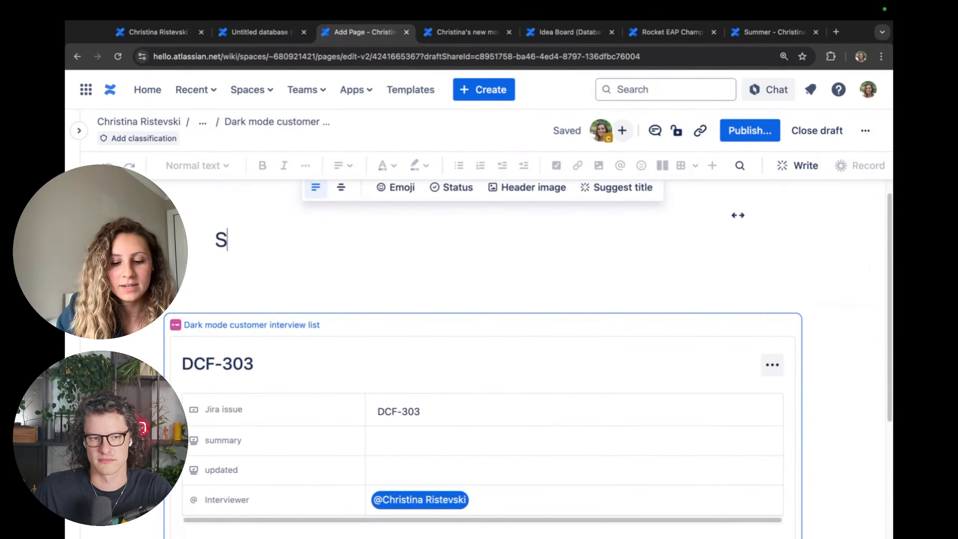
pyautogui.write('ummary of user in')
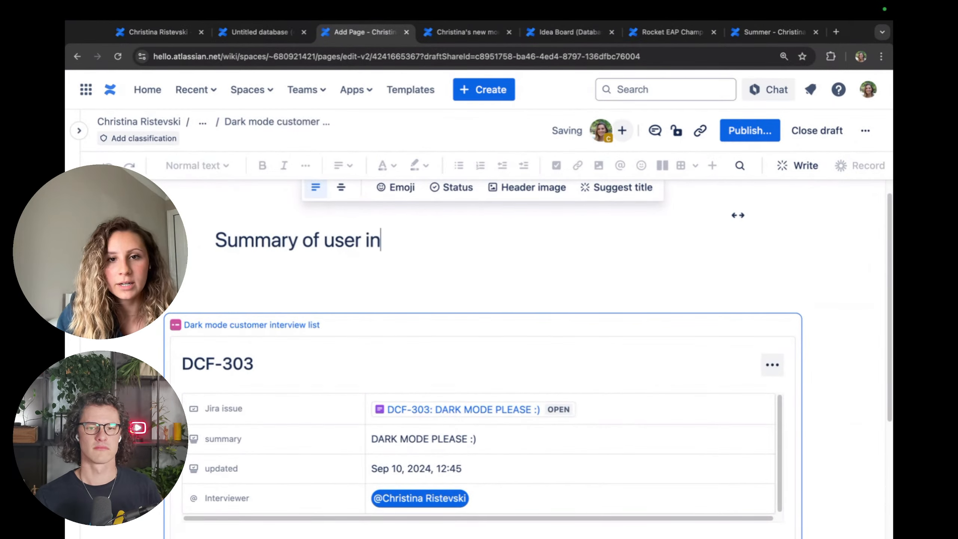
pyautogui.write('terview 1')
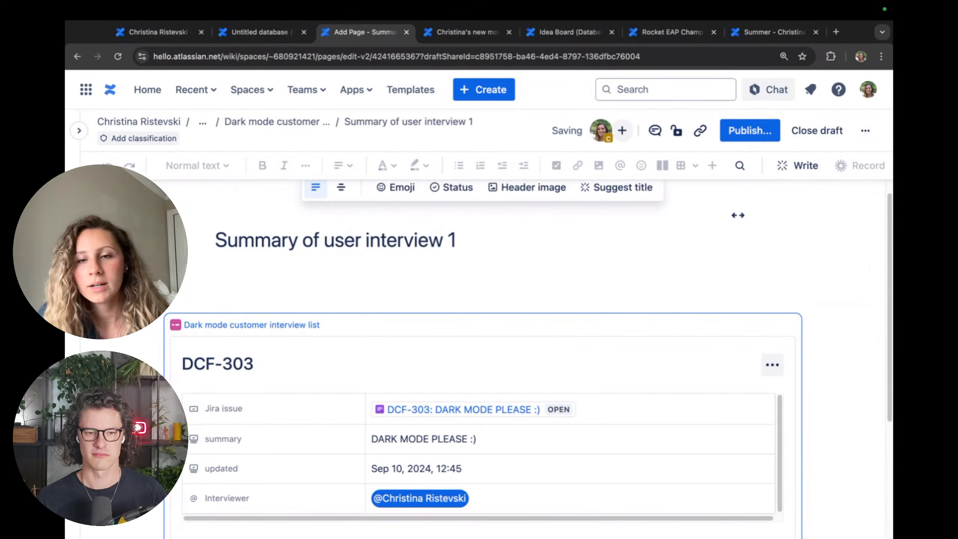
pyautogui.scroll(-1, 505, 302)
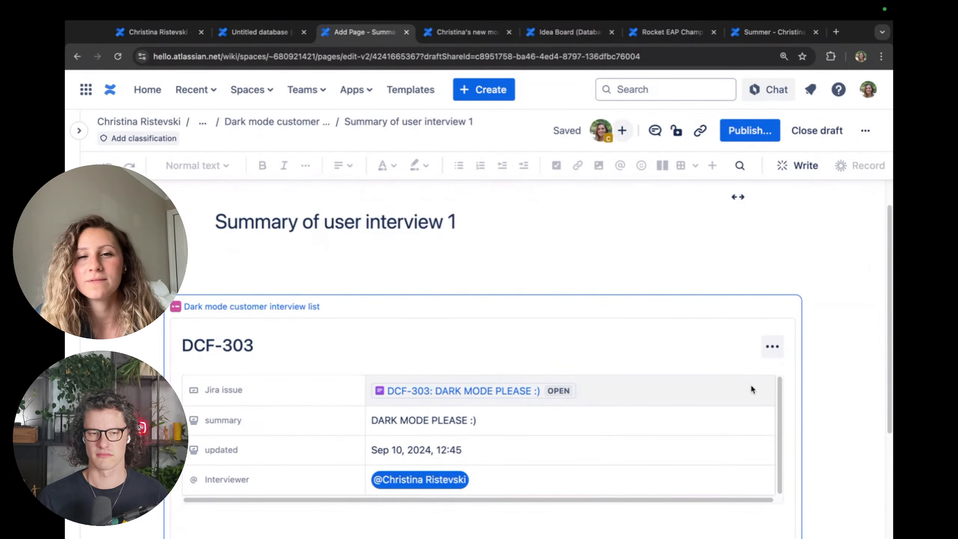
pyautogui.scroll(-3, 503, 460)
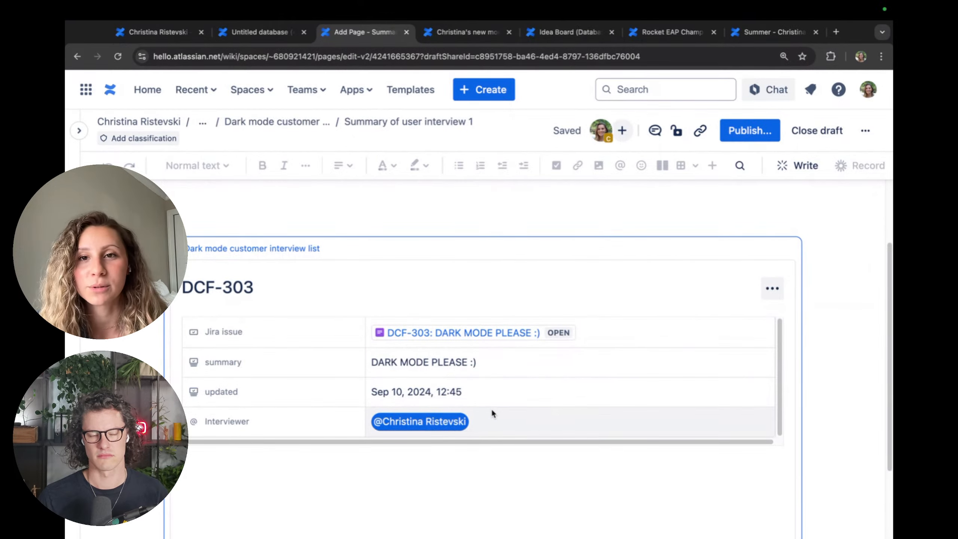
pyautogui.scroll(2, 816, 331)
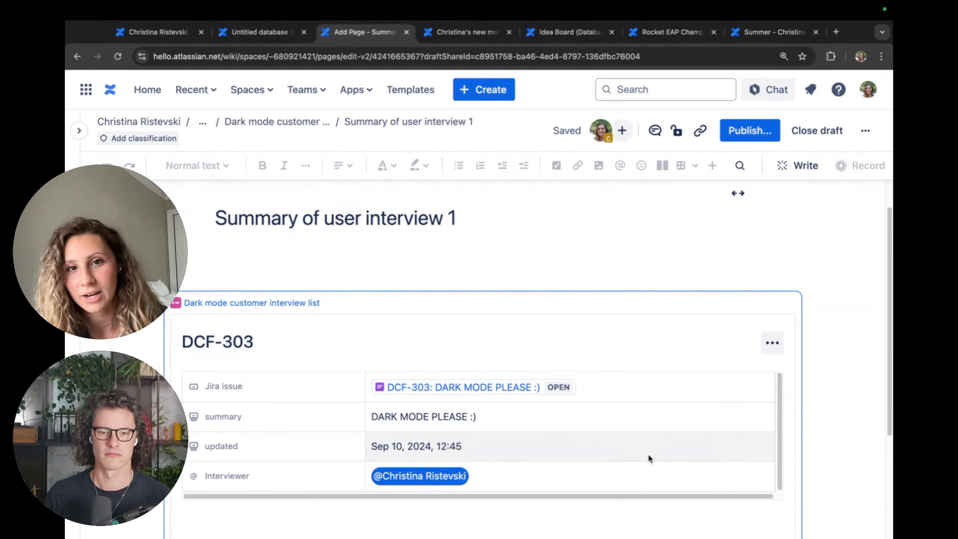
pyautogui.scroll(-5, 852, 411)
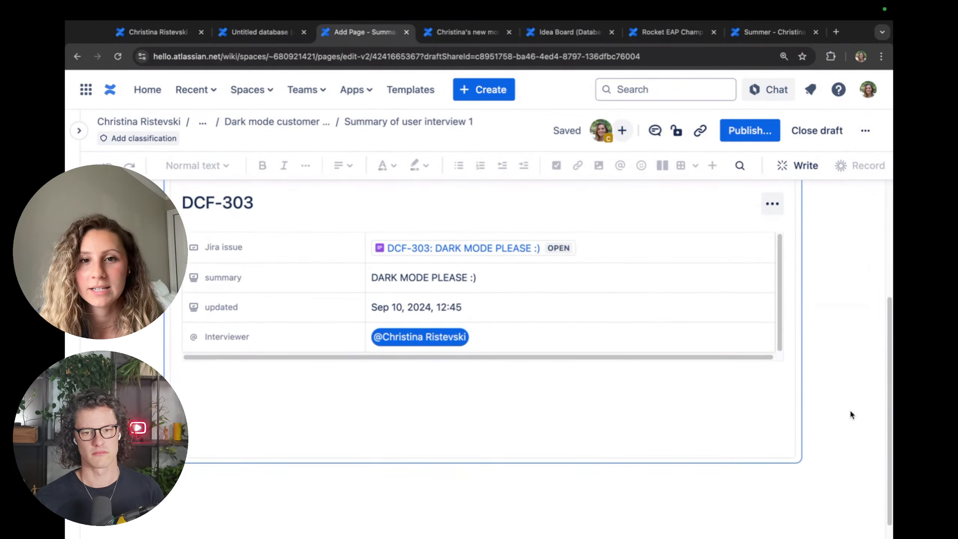
pyautogui.scroll(6, 850, 411)
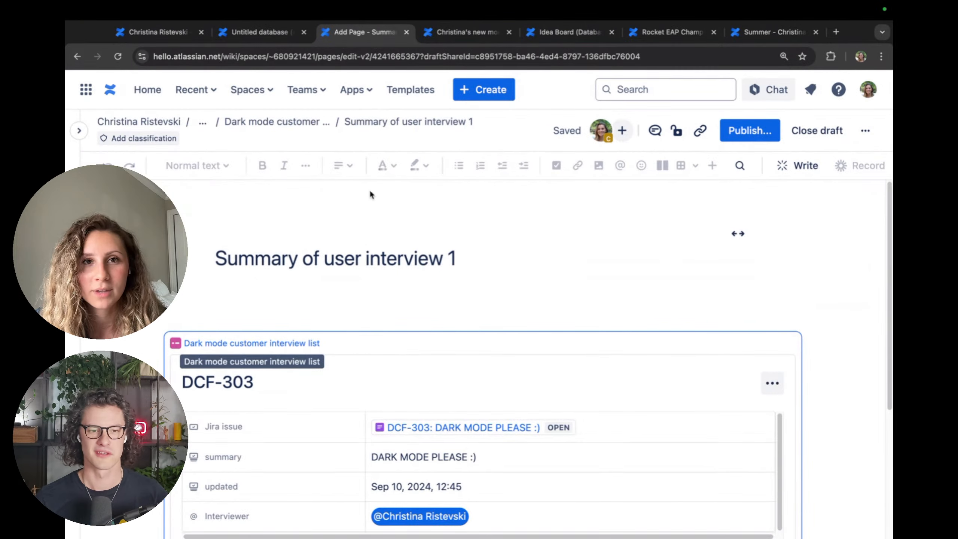
# Step: Publish the "Summary of user interview 1" page and dismiss the publishing notification
pyautogui.moveTo(642, 281)
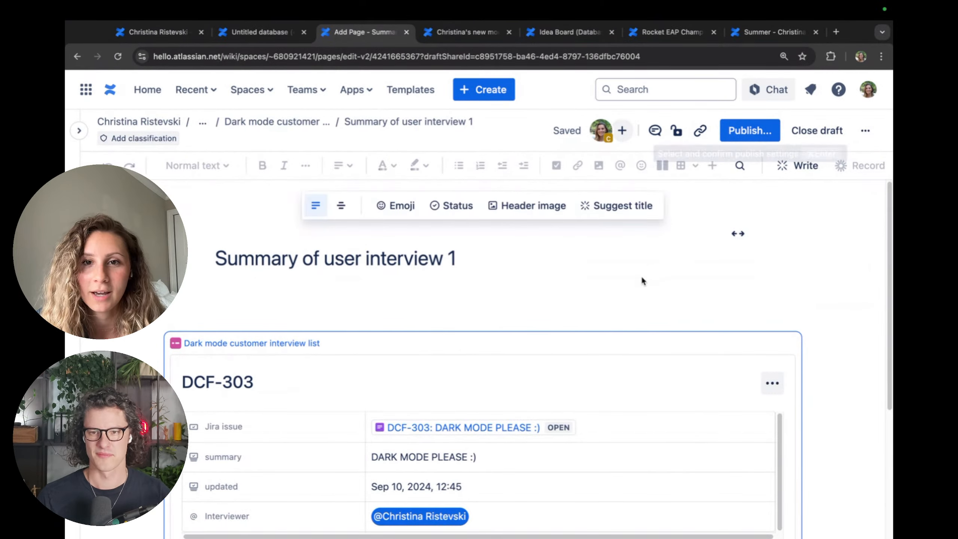
pyautogui.press('super+Return')
pyautogui.click(611, 362)
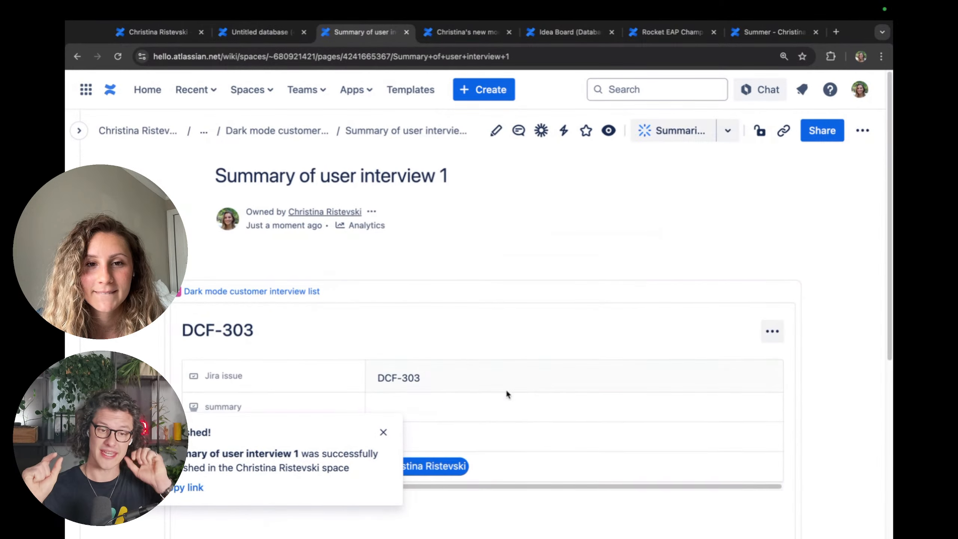
pyautogui.click(383, 432)
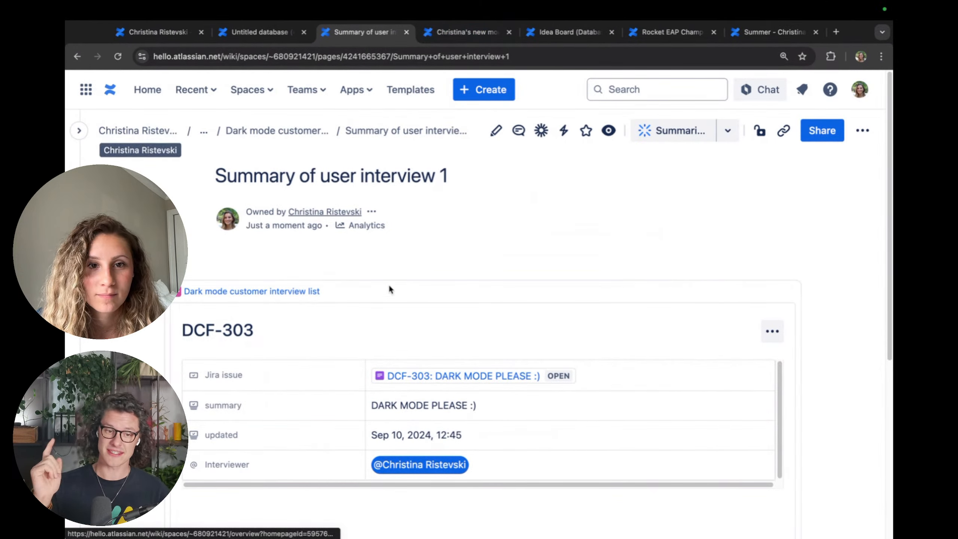
# Step: Open the embedded entry's source database in a separate tab and close the entry's detail view to show the full table
pyautogui.rightClick(298, 295)
pyautogui.click(300, 297)
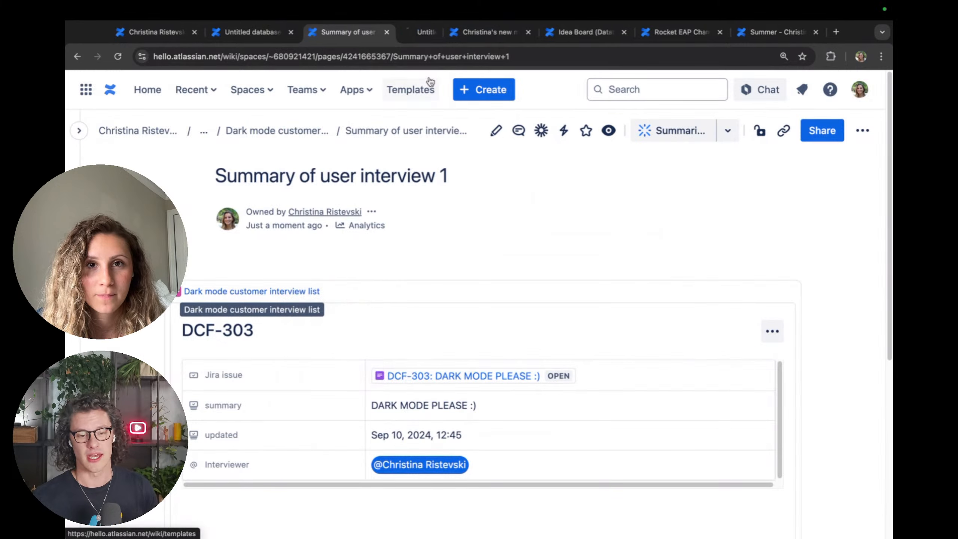
pyautogui.click(414, 33)
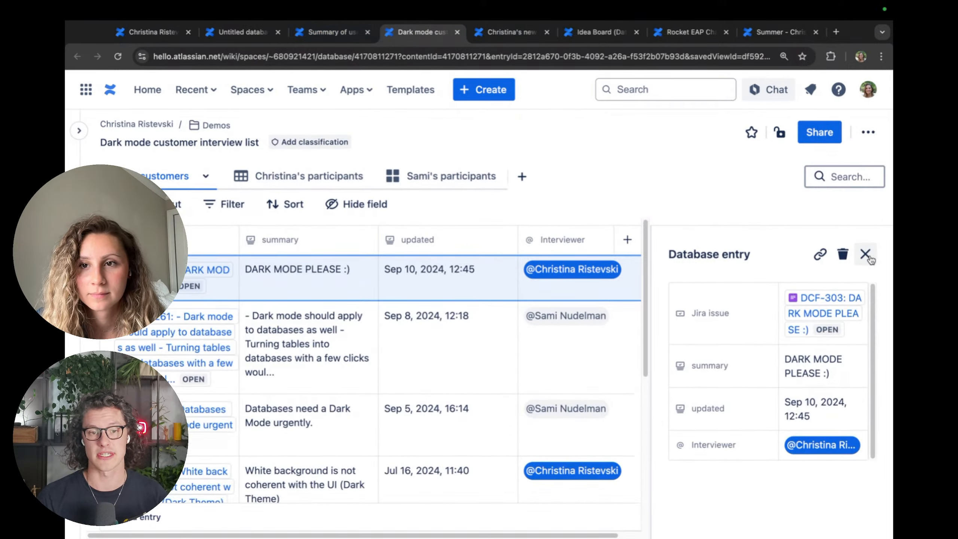
pyautogui.click(865, 255)
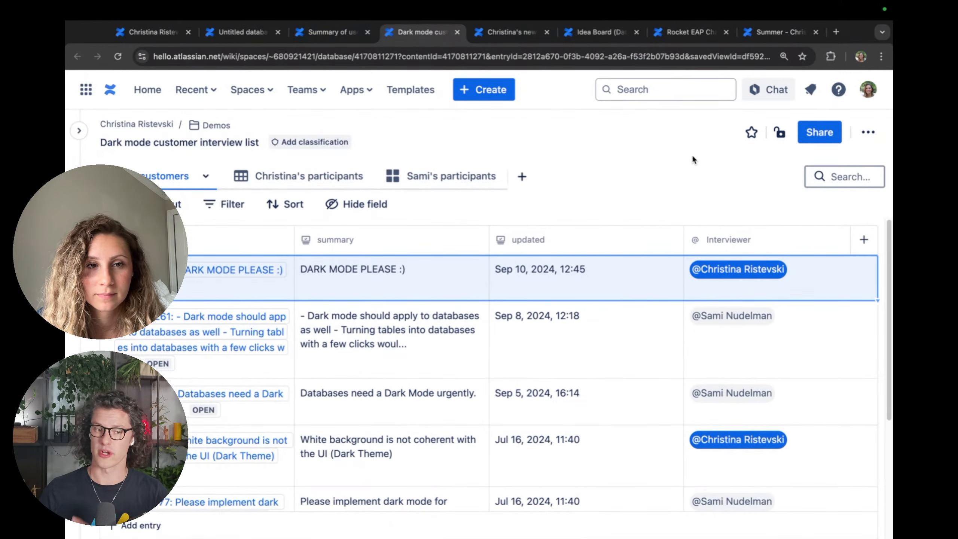
pyautogui.click(644, 335)
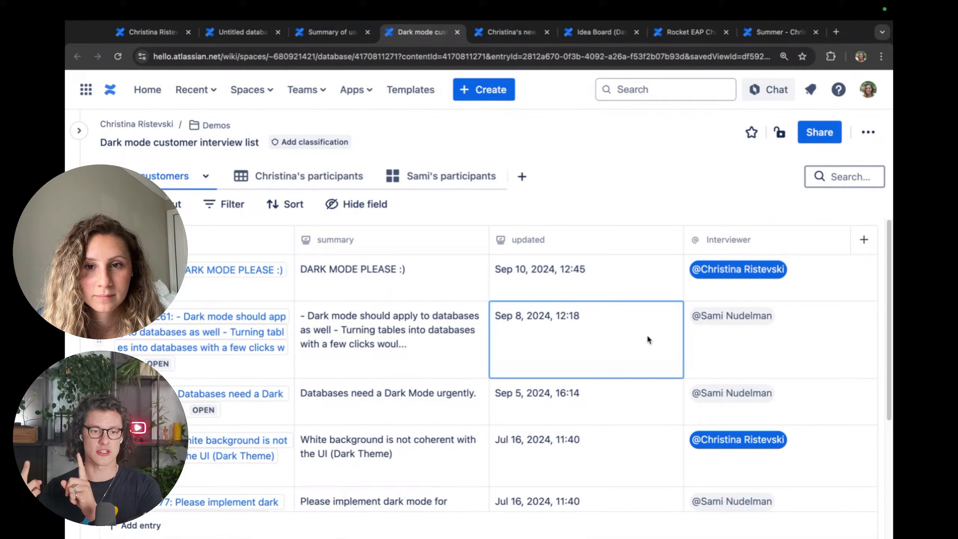
pyautogui.click(660, 285)
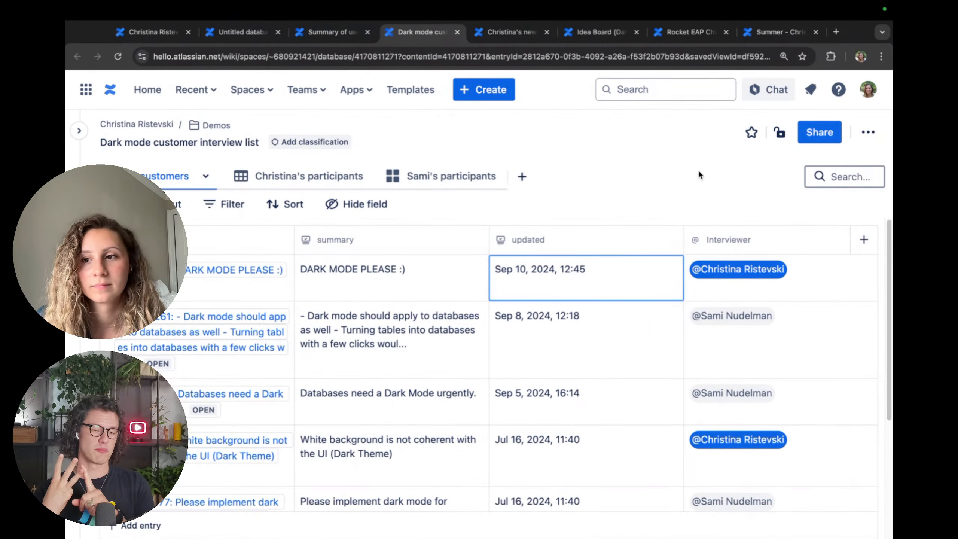
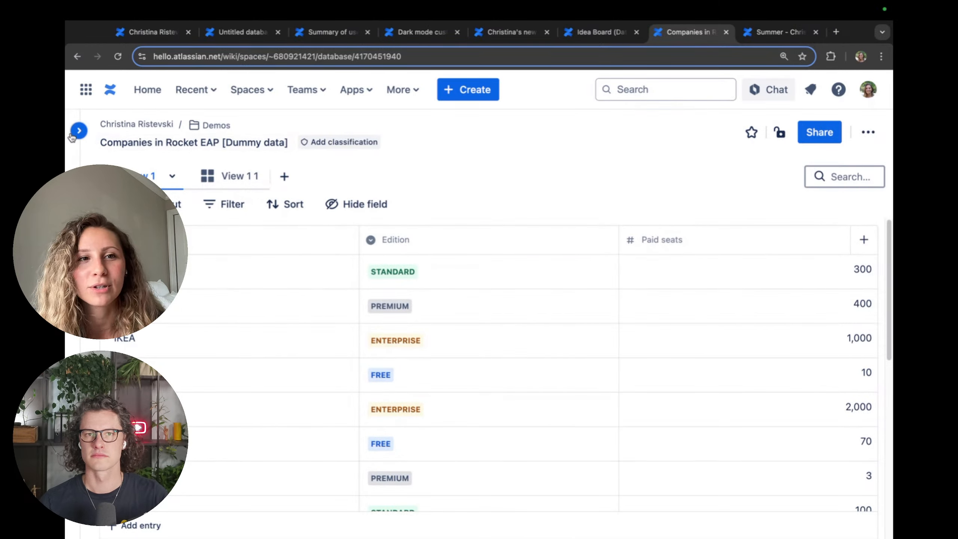
# Step: Open the Rocket EAP Champions (Contact list) database from the space's content tree and collapse the tree
pyautogui.click(74, 135)
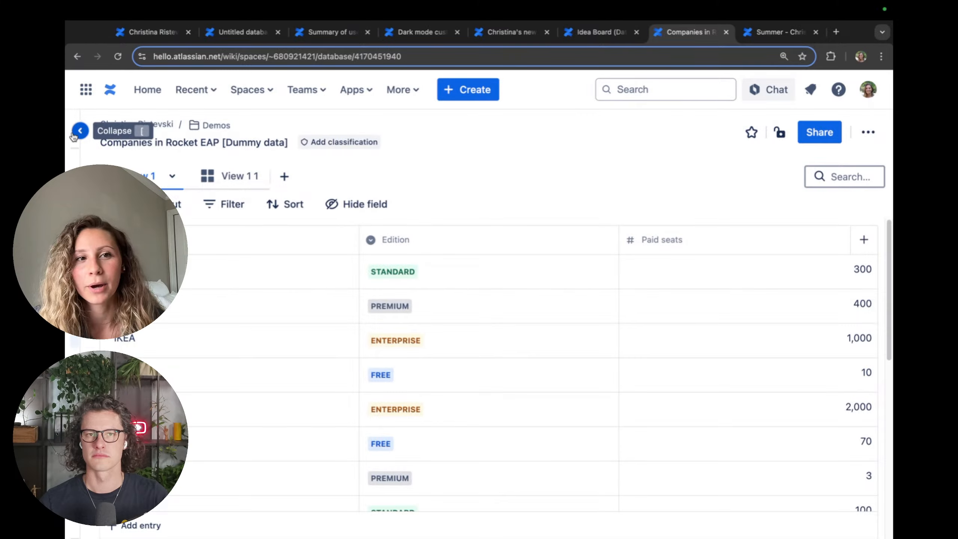
pyautogui.click(175, 360)
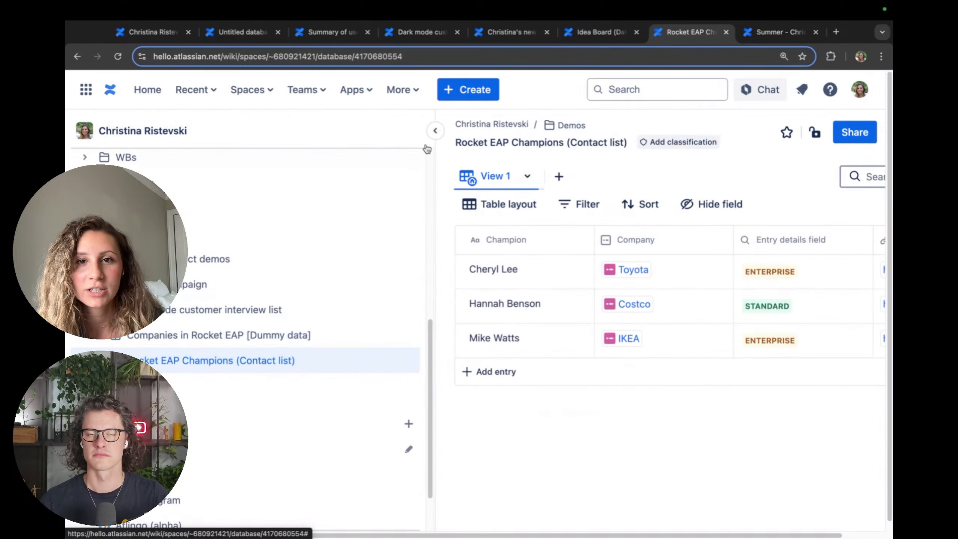
pyautogui.press('[')
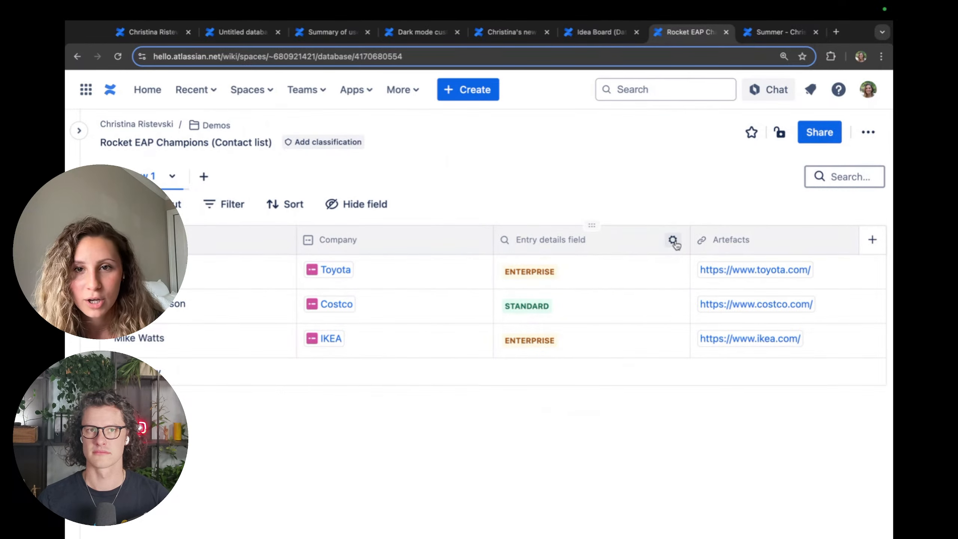
# Step: Delete the "Entry details field" and "Company" fields from the Rocket EAP Champions database
pyautogui.click(672, 240)
pyautogui.click(834, 254)
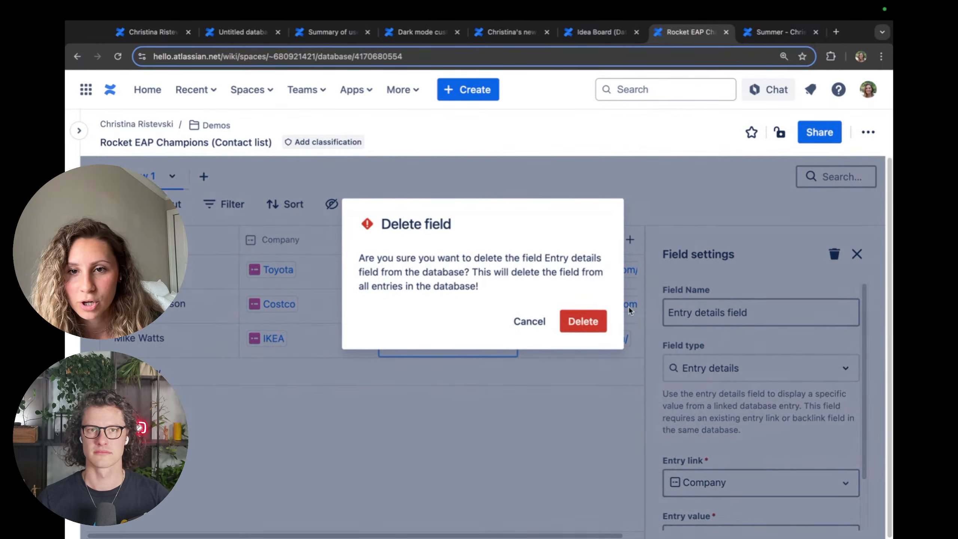
pyautogui.click(580, 320)
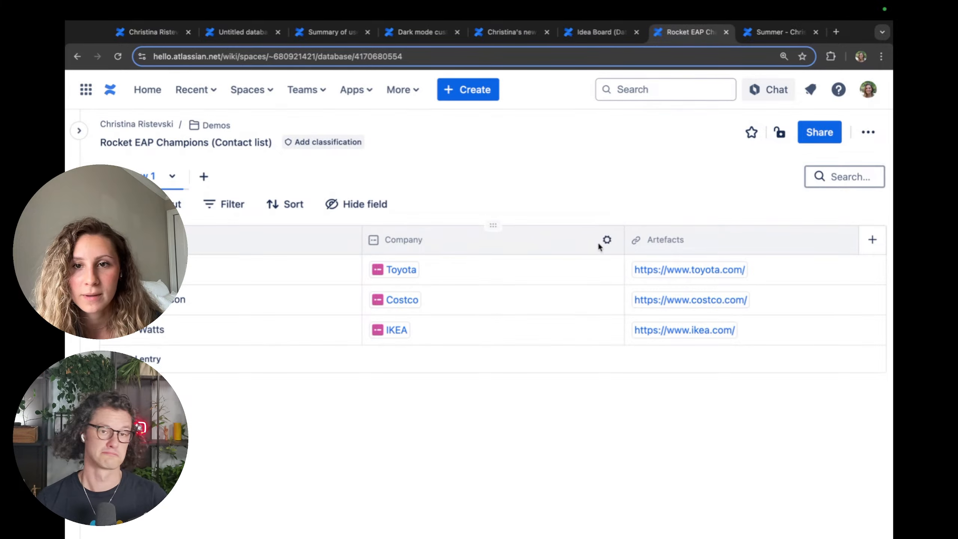
pyautogui.click(606, 240)
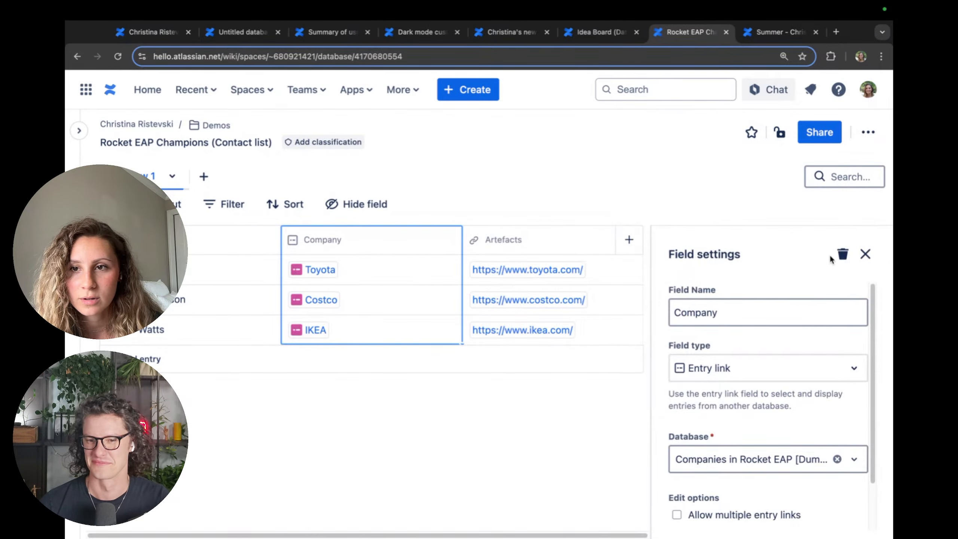
pyautogui.click(843, 255)
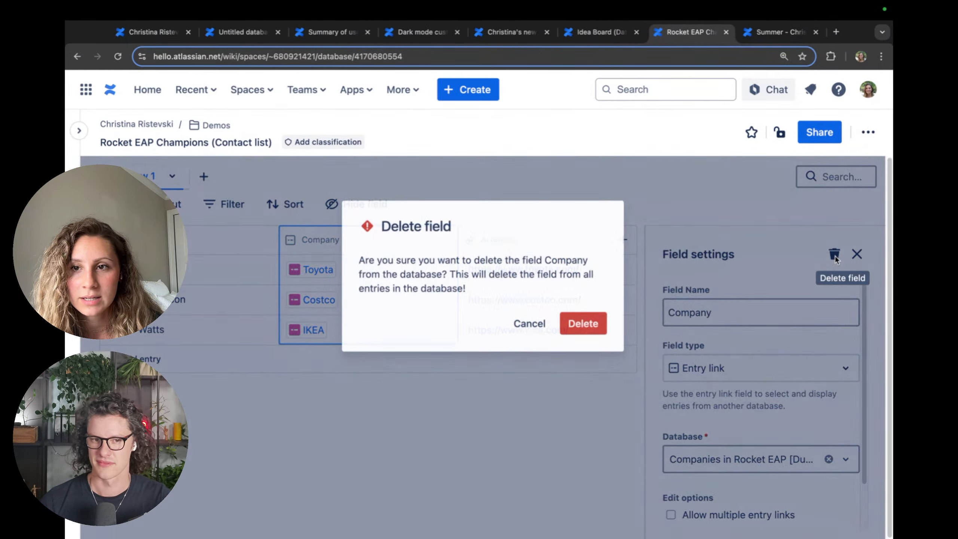
pyautogui.click(605, 321)
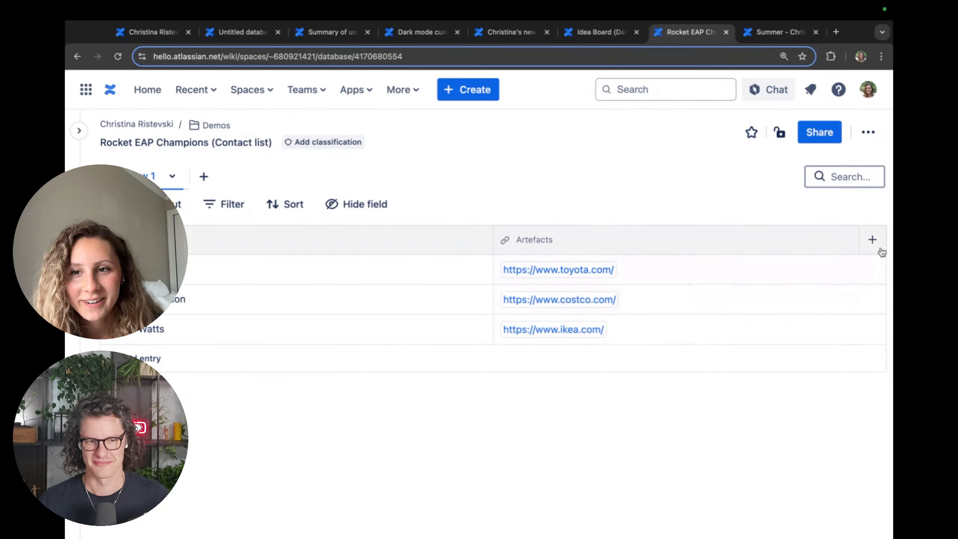
pyautogui.click(879, 252)
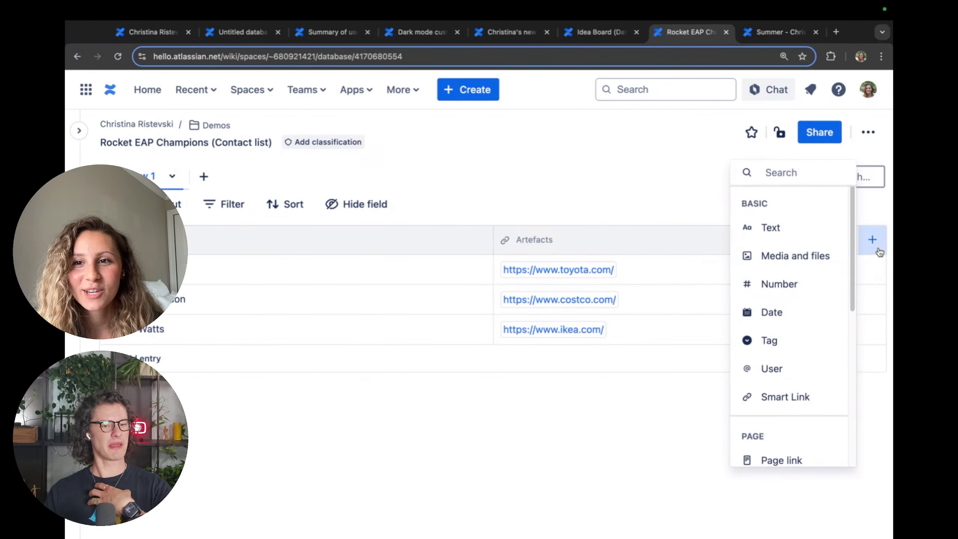
pyautogui.click(663, 177)
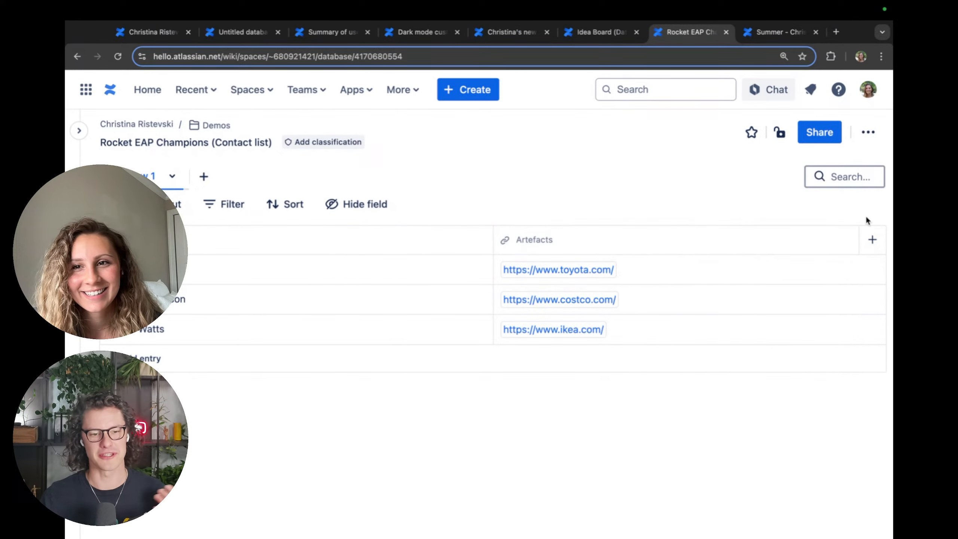
pyautogui.click(873, 240)
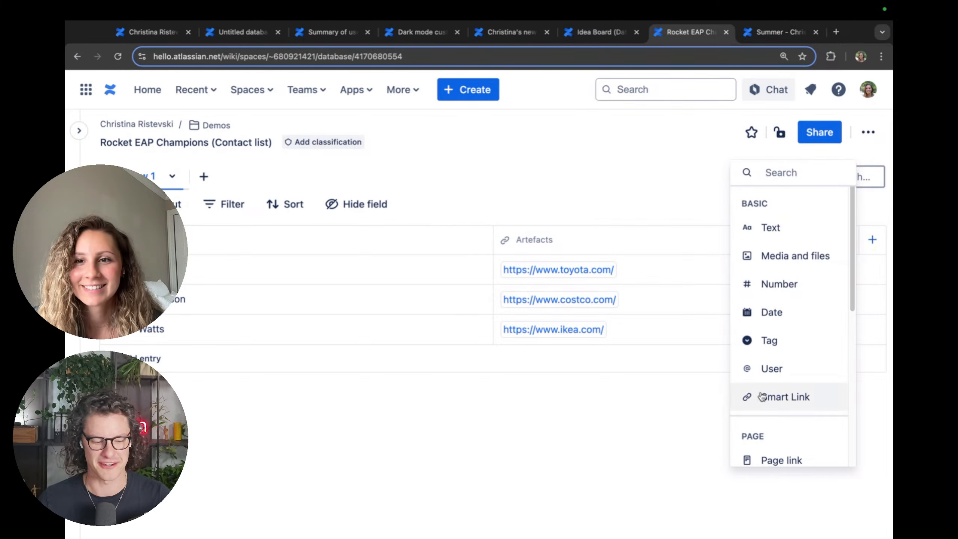
pyautogui.scroll(-5, 794, 237)
pyautogui.scroll(-2, 783, 362)
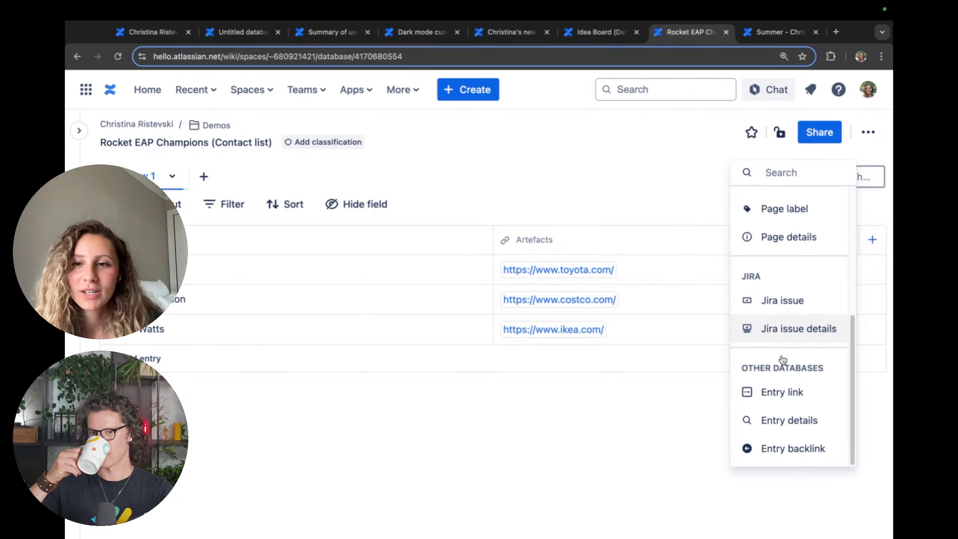
pyautogui.click(588, 465)
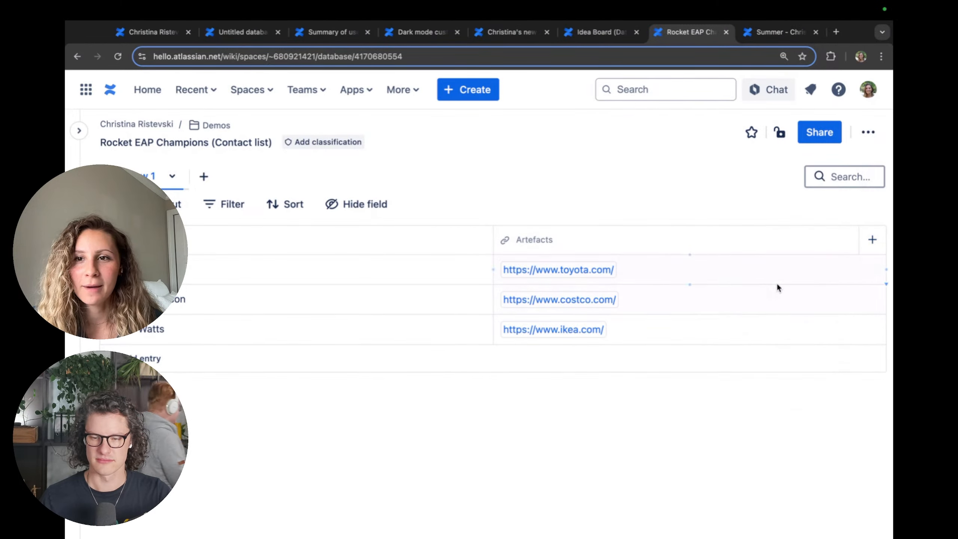
# Step: Add an Entry link field connected to the Companies in Rocket EAP [Dummy data] database, keeping the default field name
pyautogui.click(874, 240)
pyautogui.scroll(-6, 789, 327)
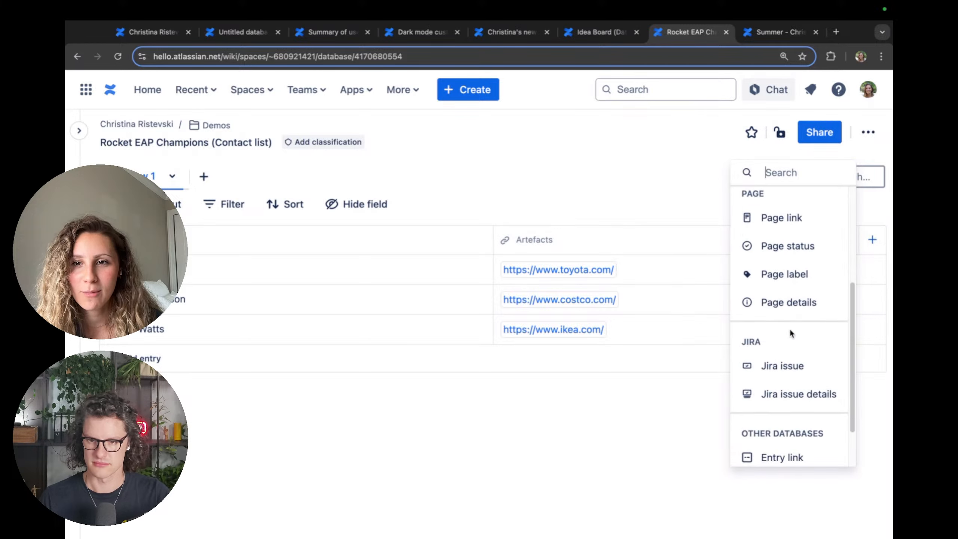
pyautogui.click(771, 396)
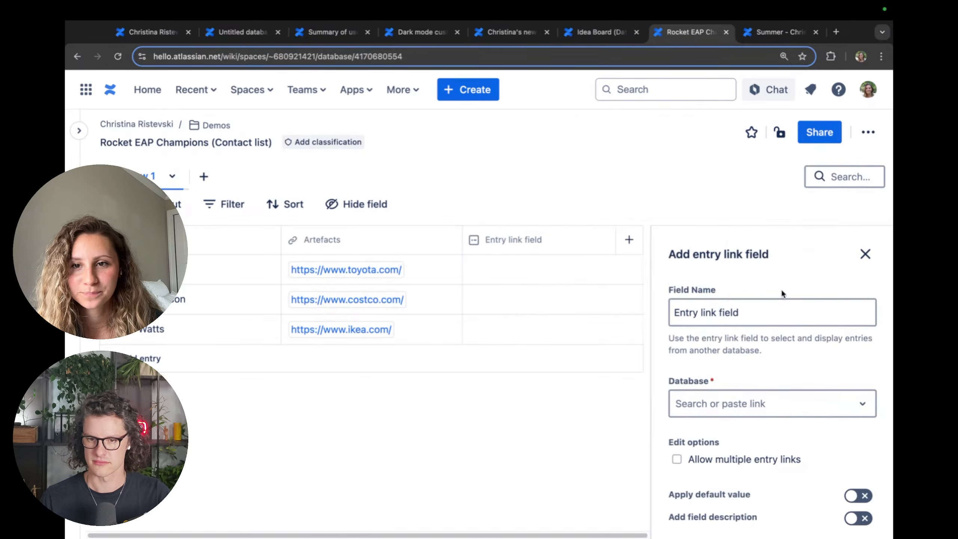
pyautogui.click(753, 406)
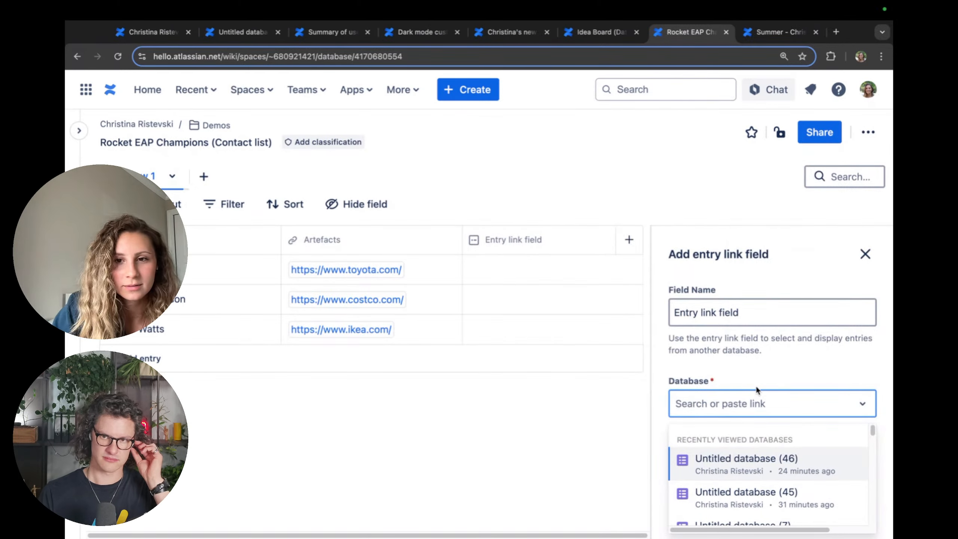
pyautogui.write('rocket')
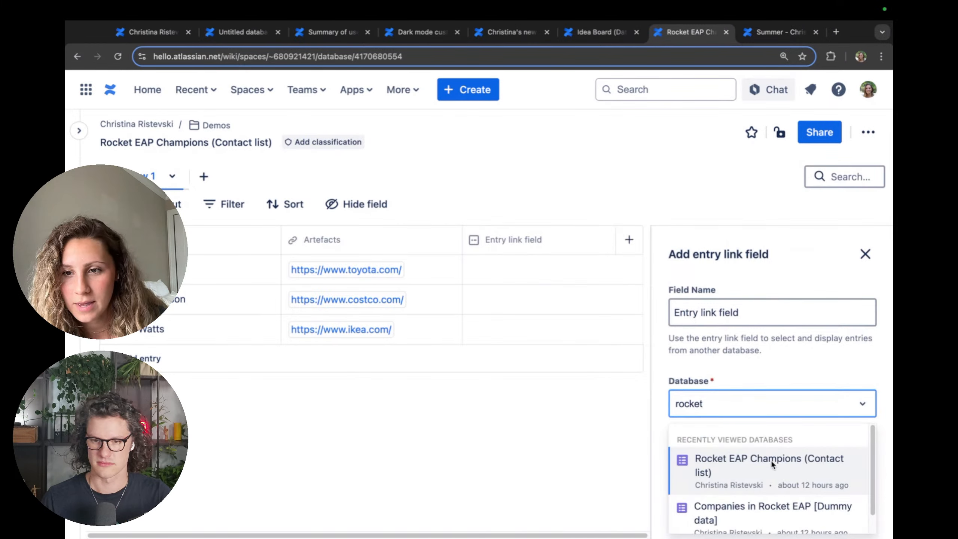
pyautogui.click(765, 507)
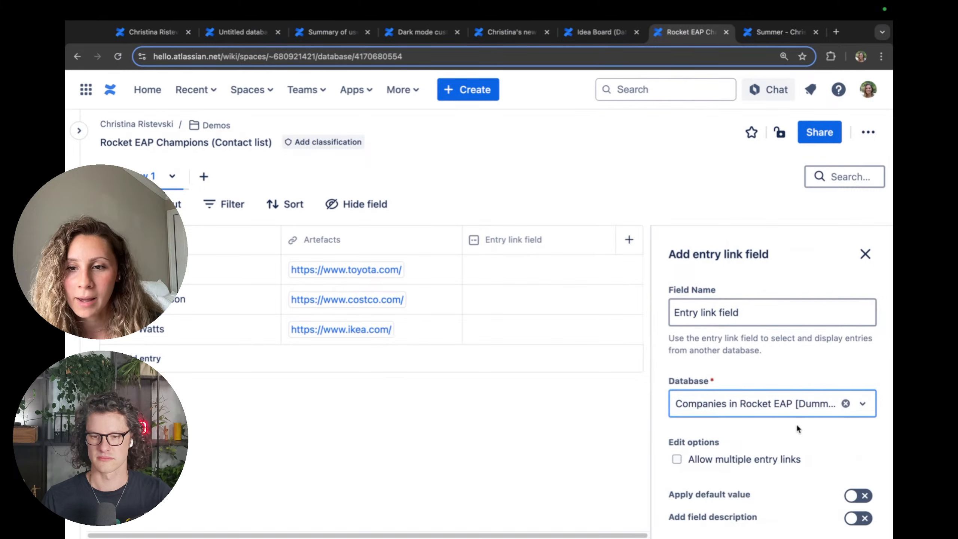
pyautogui.click(865, 253)
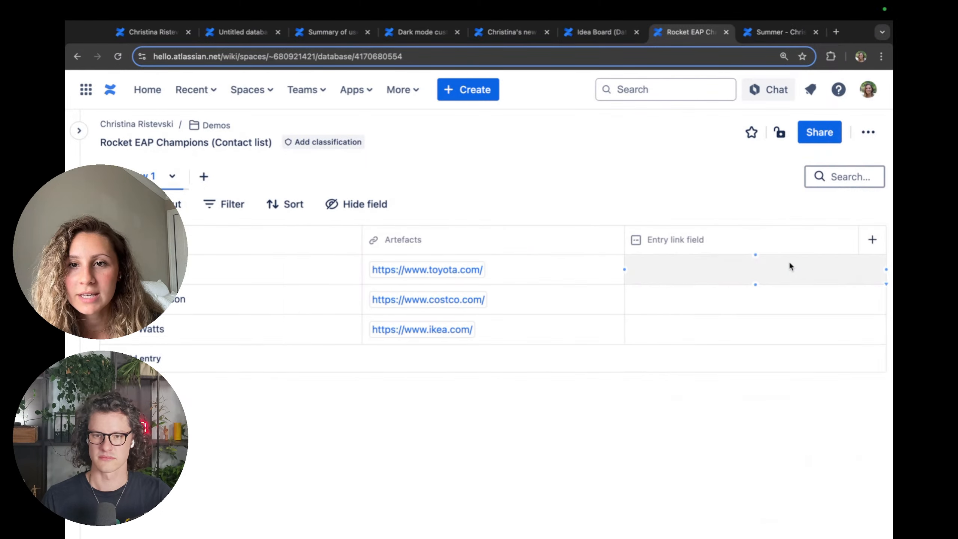
# Step: Fill the entry link field with Costco for the first champion, IKEA for the second and KFC for the third
pyautogui.click(785, 266)
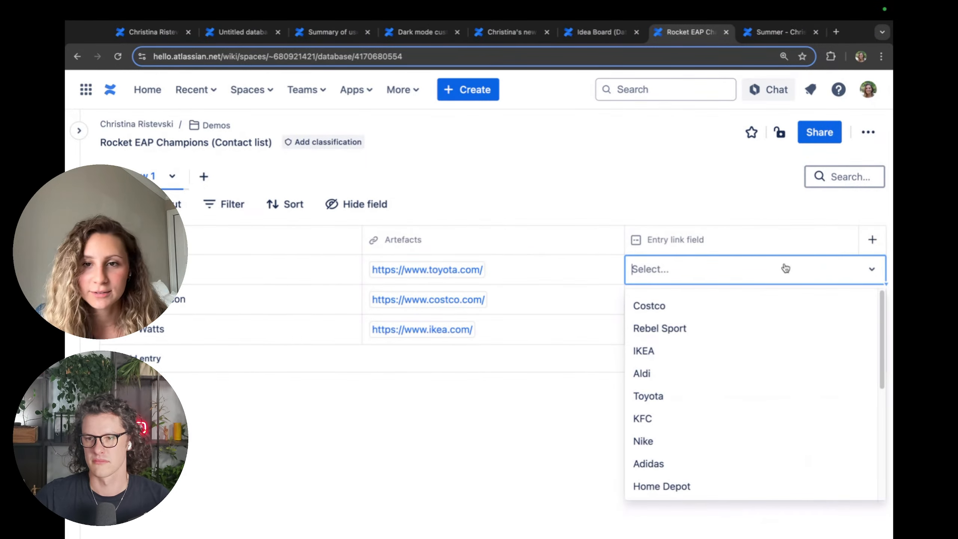
pyautogui.click(771, 301)
pyautogui.click(770, 300)
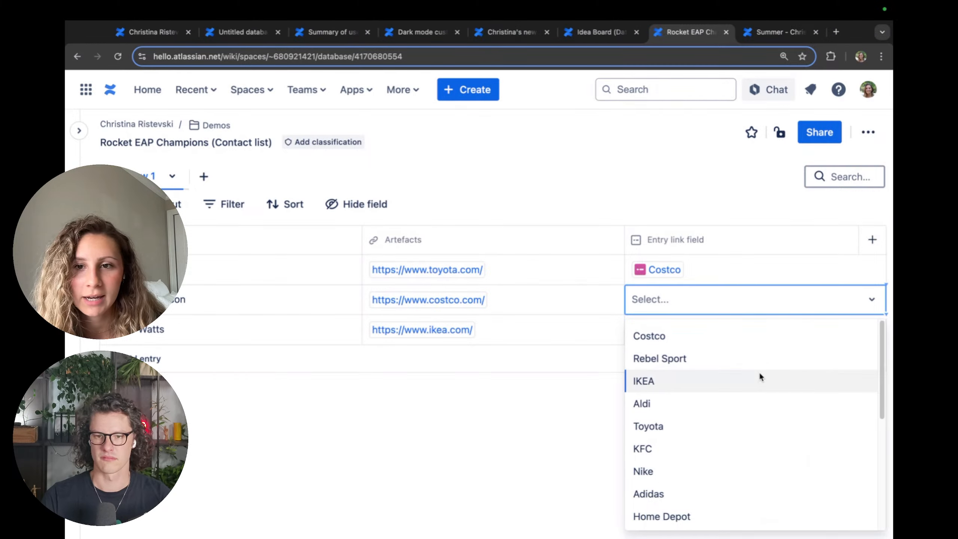
pyautogui.click(759, 376)
pyautogui.click(767, 342)
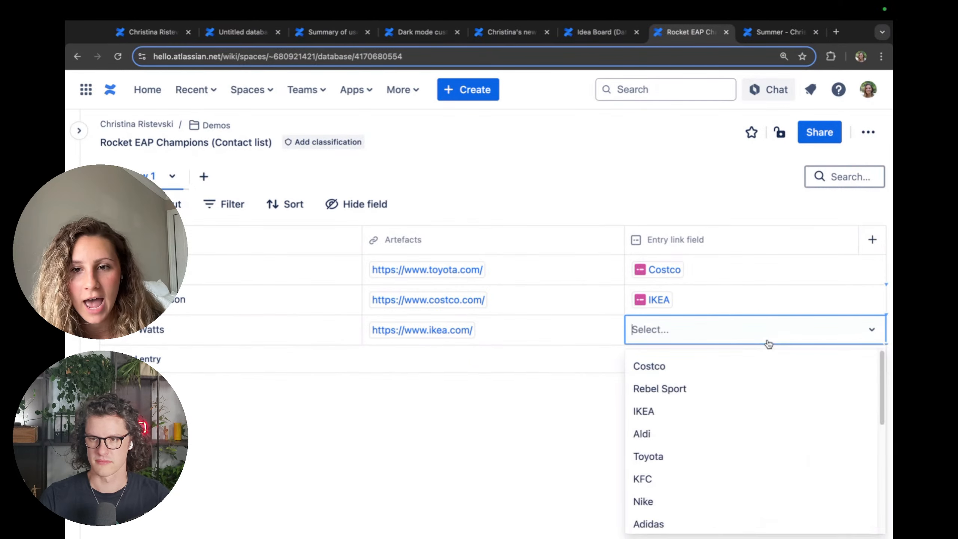
pyautogui.click(742, 473)
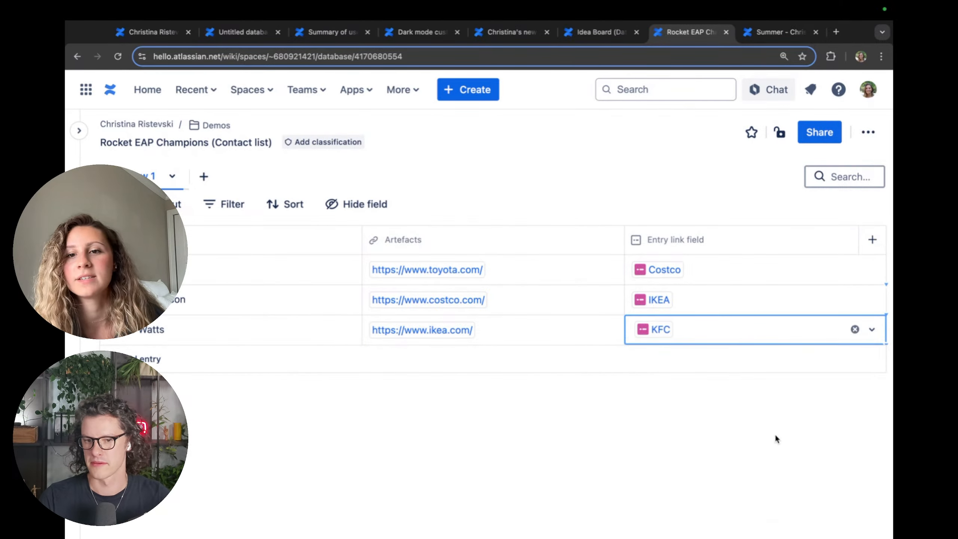
pyautogui.click(776, 438)
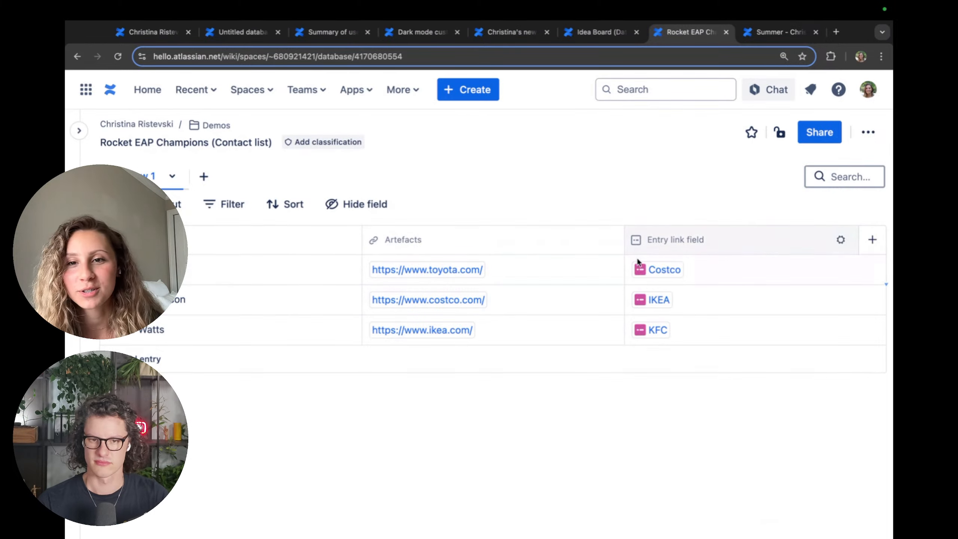
# Step: Add an Entry details field with the default name, using "Entry link field" as entry link and Edition as entry value
pyautogui.moveTo(653, 271)
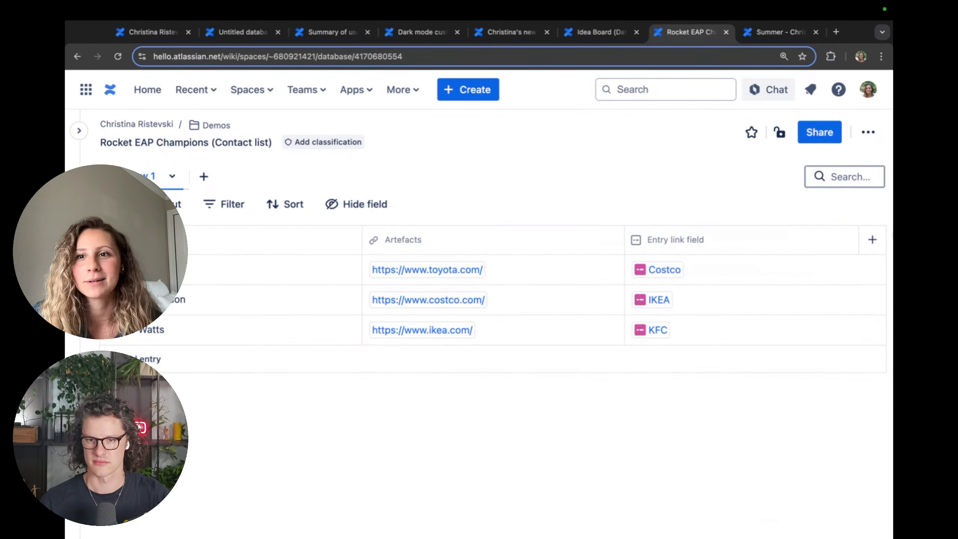
pyautogui.click(873, 242)
pyautogui.scroll(-5, 849, 263)
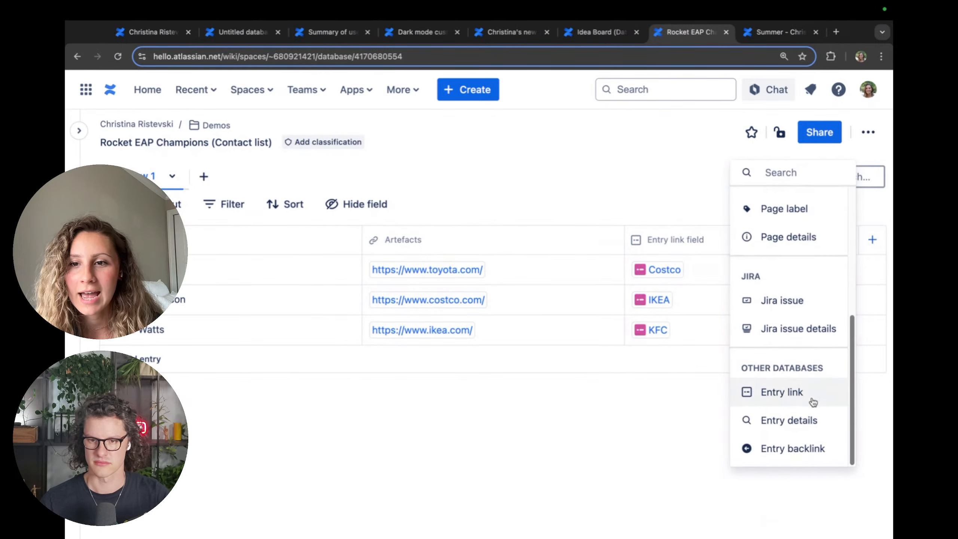
pyautogui.click(811, 419)
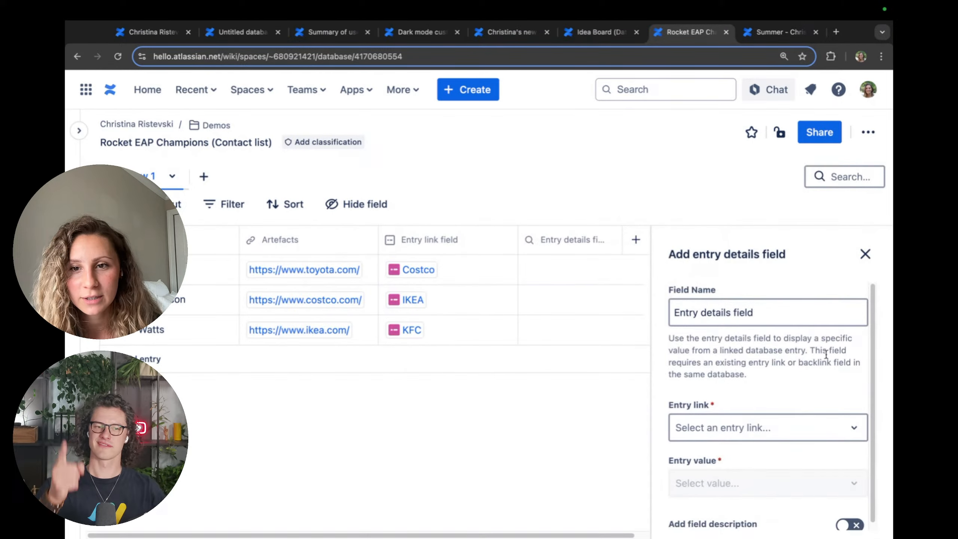
pyautogui.click(772, 435)
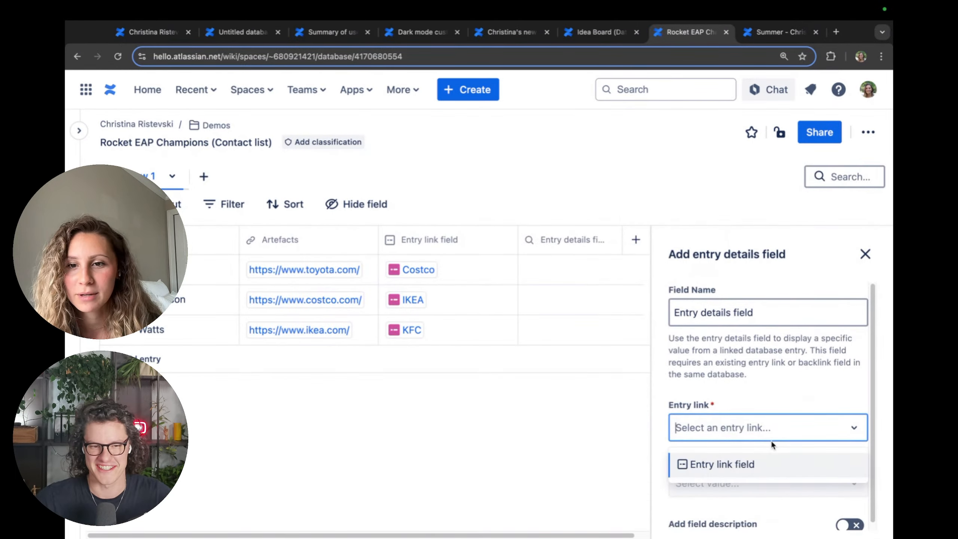
pyautogui.click(771, 463)
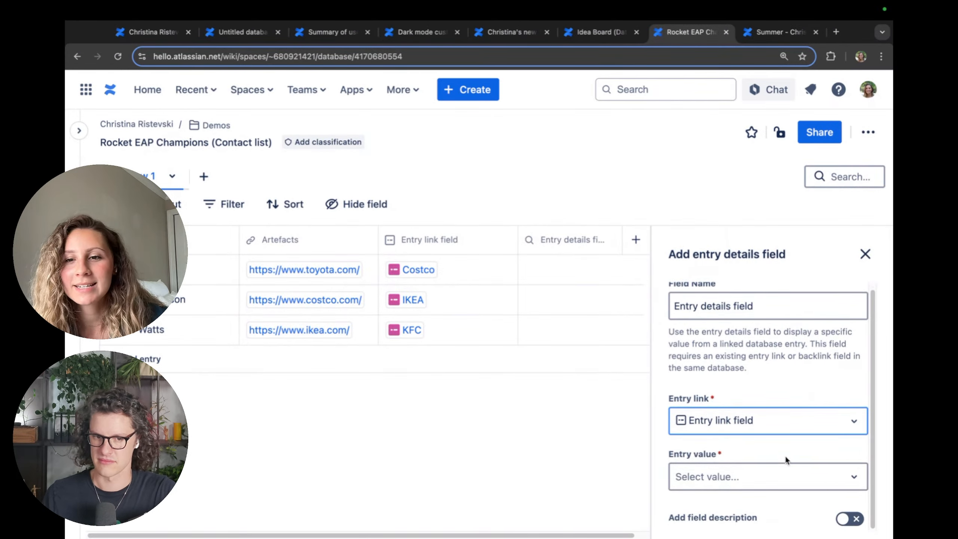
pyautogui.click(786, 478)
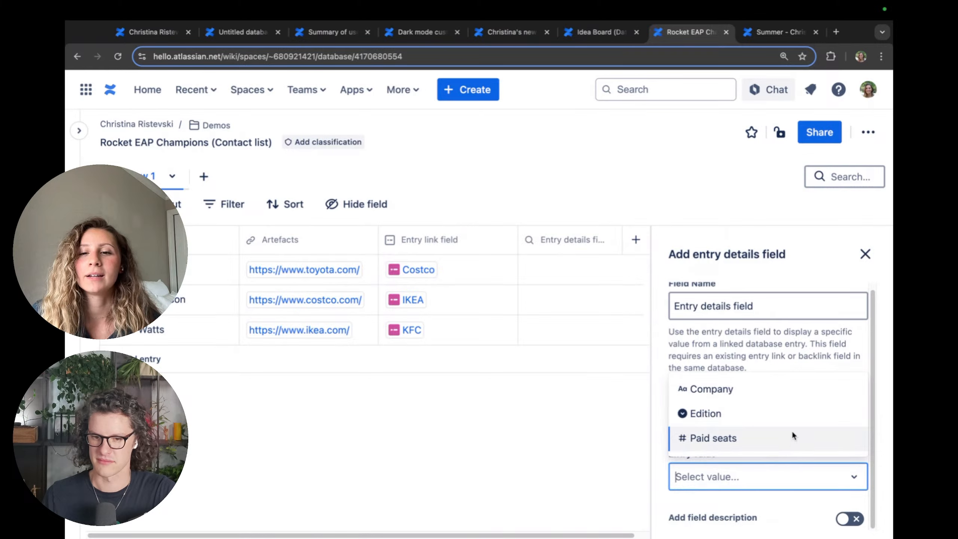
pyautogui.click(798, 419)
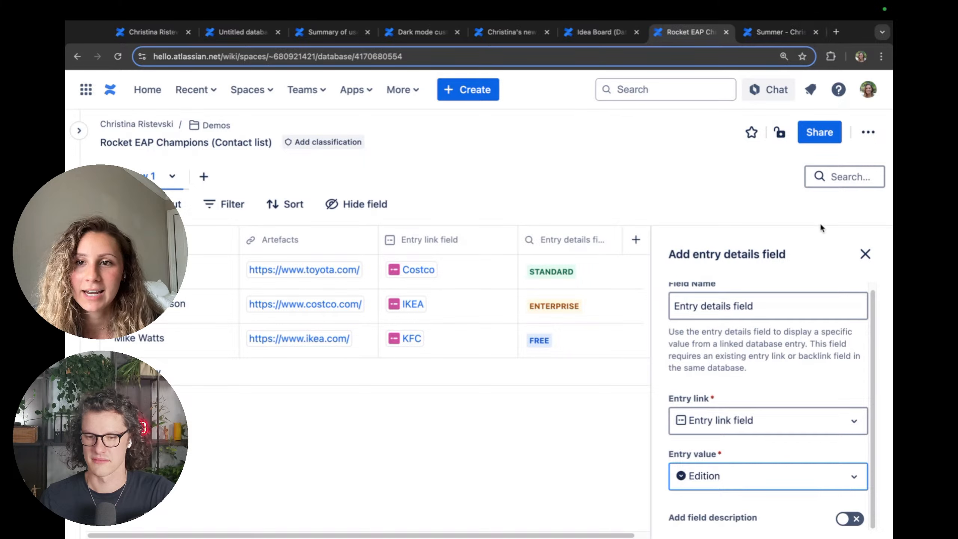
pyautogui.click(865, 254)
# Step: Open the linked Costco entry of the Companies in Rocket EAP [Dummy data] database in a new browser tab and switch to it
pyautogui.moveTo(525, 277)
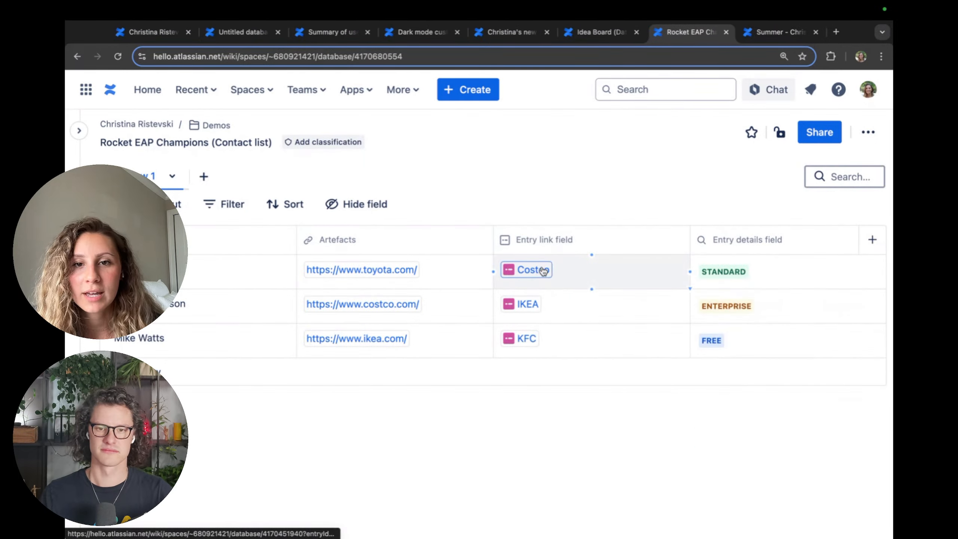
pyautogui.rightClick(542, 271)
pyautogui.click(587, 274)
pyautogui.click(691, 38)
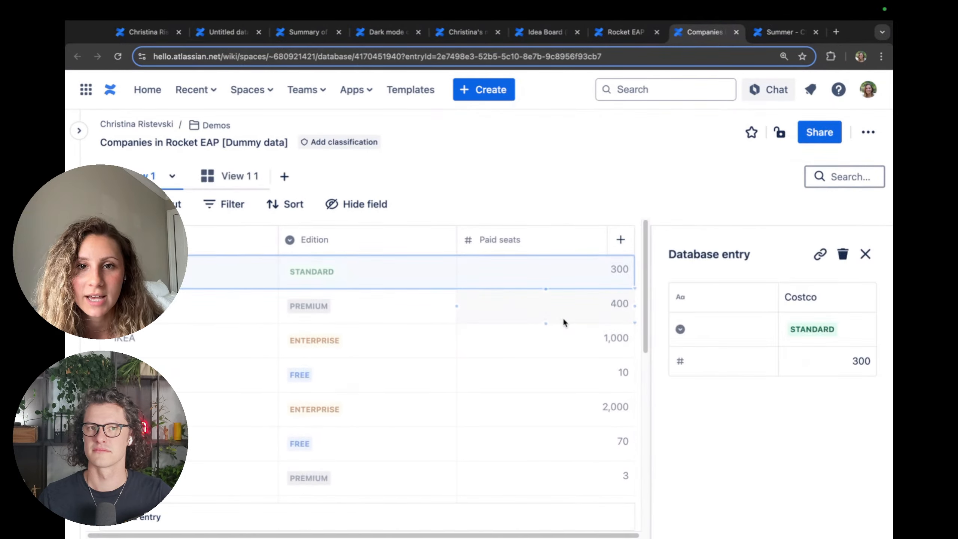
# Step: Change Costco's Edition to PREMIUM in the Companies in Rocket EAP database
pyautogui.click(363, 278)
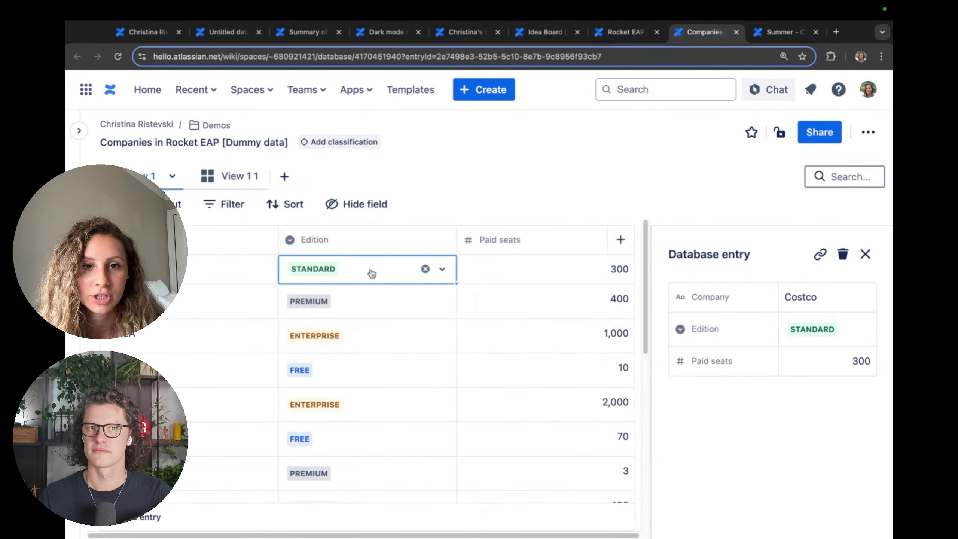
pyautogui.click(425, 269)
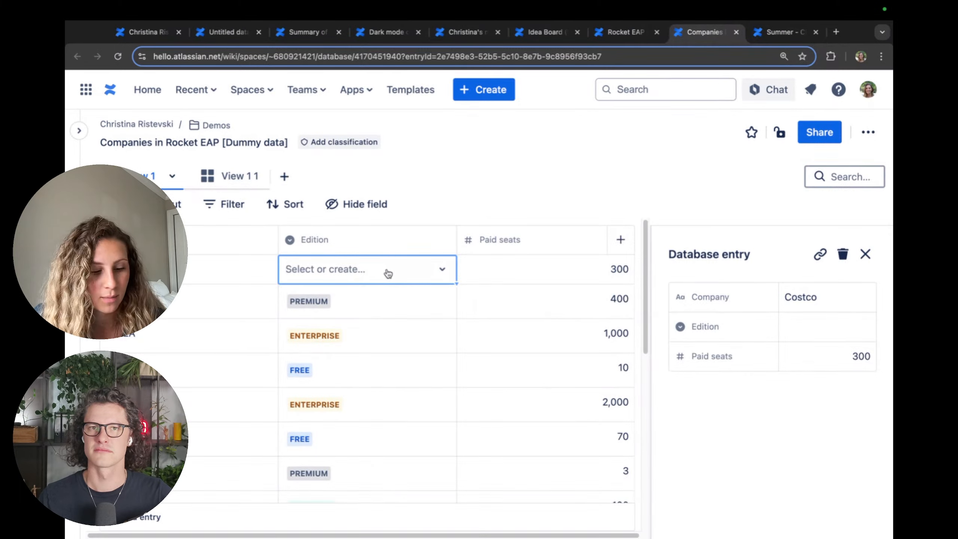
pyautogui.write('pr')
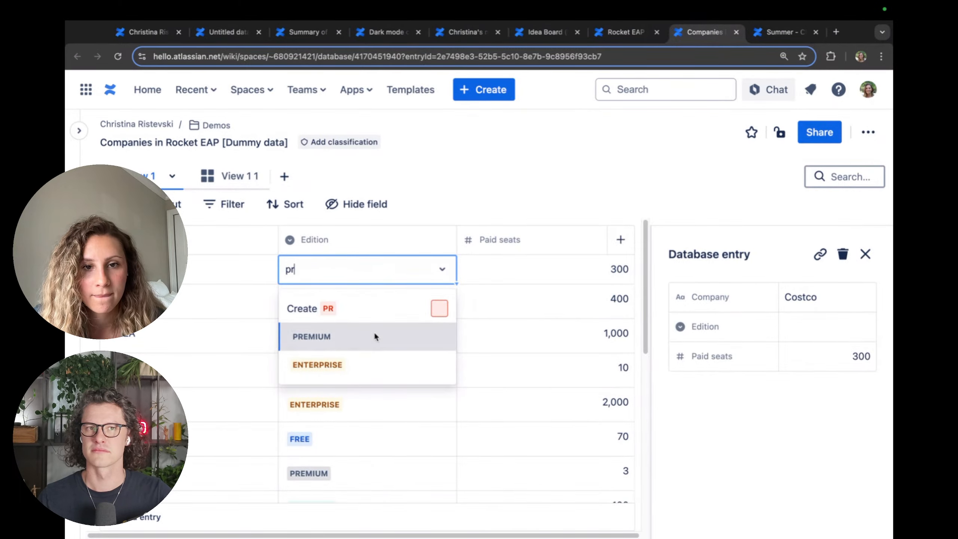
pyautogui.click(374, 336)
# Step: Compare Costco's edition in the Rocket EAP Champions and Companies databases, finishing on the Champions database
pyautogui.click(631, 33)
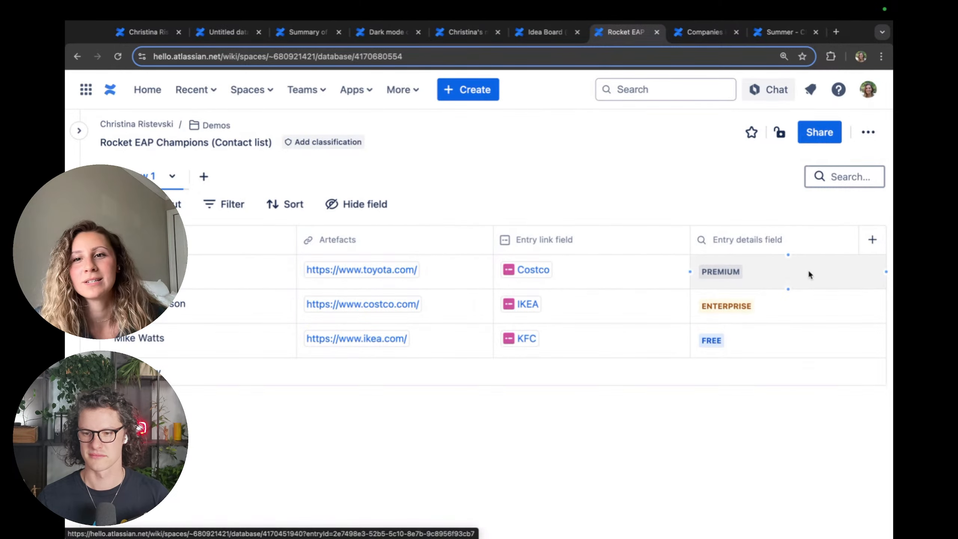
pyautogui.click(710, 38)
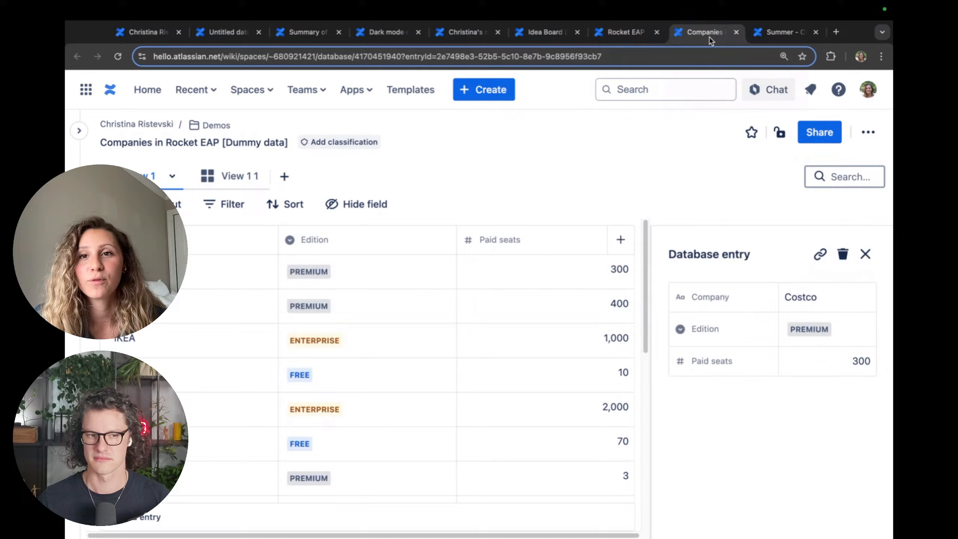
pyautogui.click(618, 37)
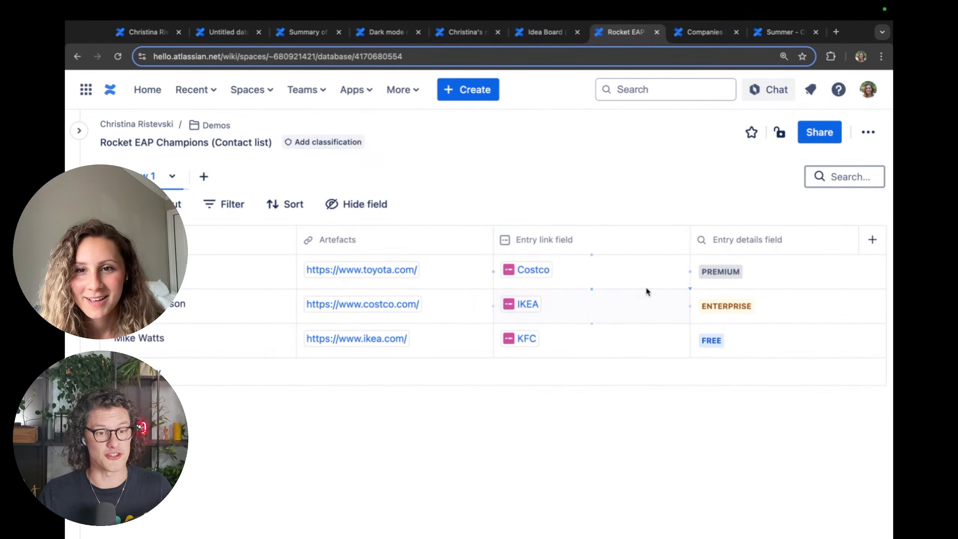
# Step: Rename the Entry link field of the Rocket EAP Champions database to "Organisation" and close its settings
pyautogui.click(672, 240)
pyautogui.tripleClick(734, 312)
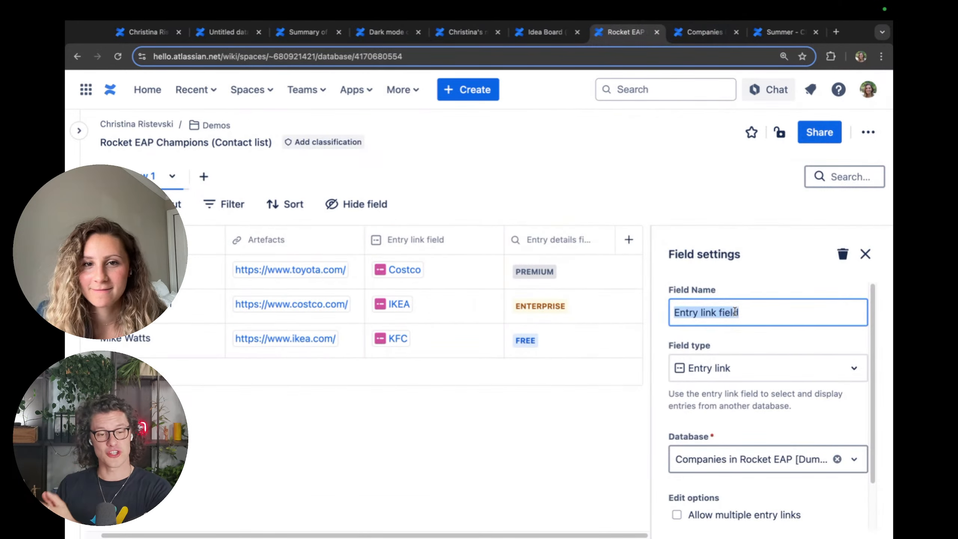
pyautogui.write('Organis')
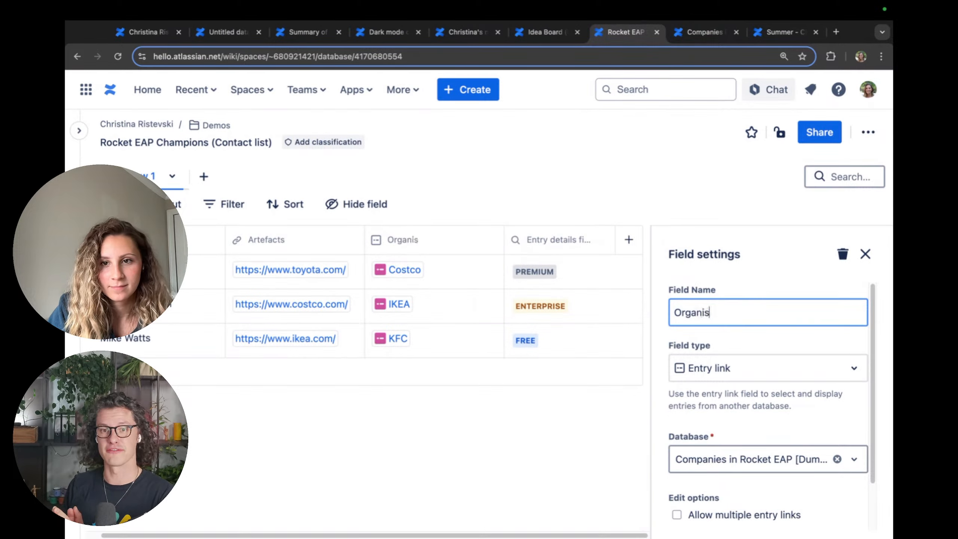
pyautogui.write('ation')
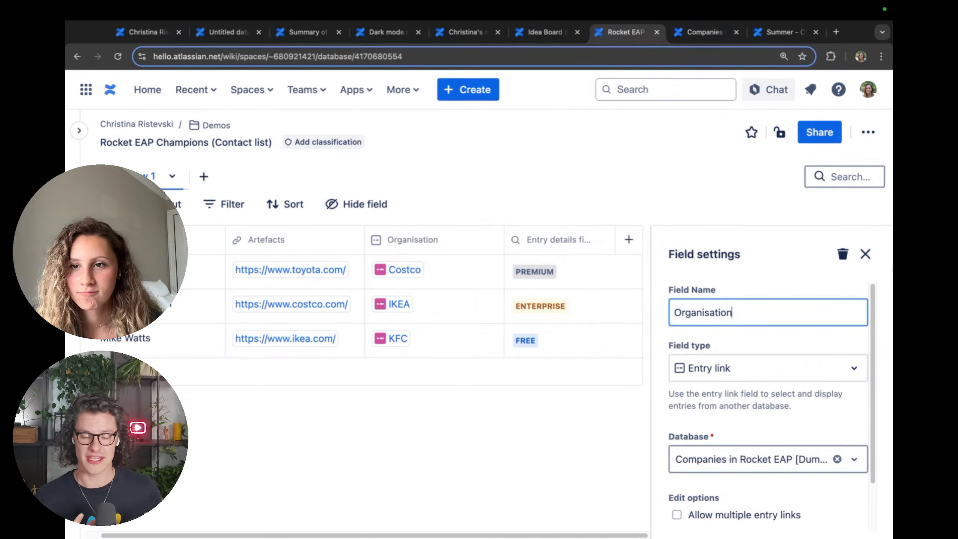
pyautogui.click(865, 254)
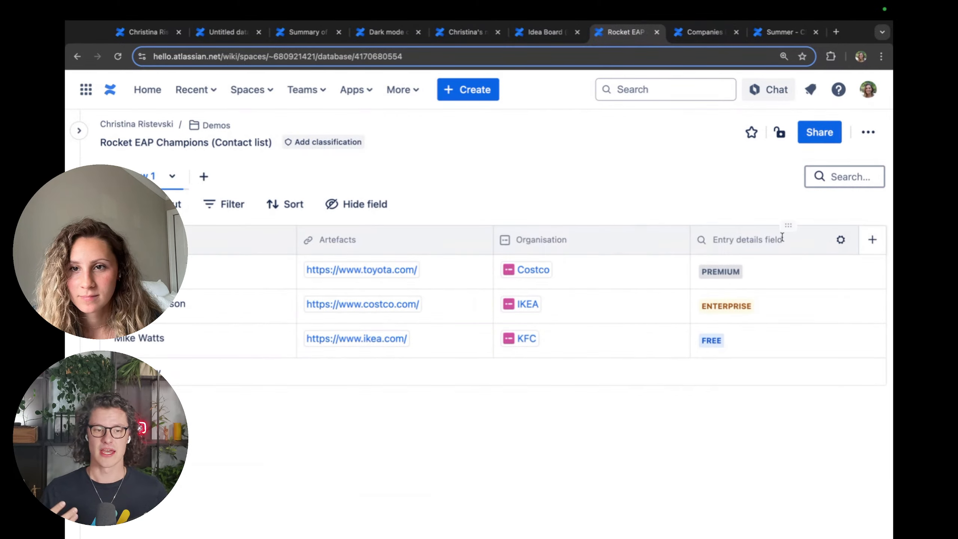
# Step: Review the Entry details field's settings, rename the field to "Edition" and close the settings
pyautogui.click(840, 242)
pyautogui.scroll(-2, 744, 461)
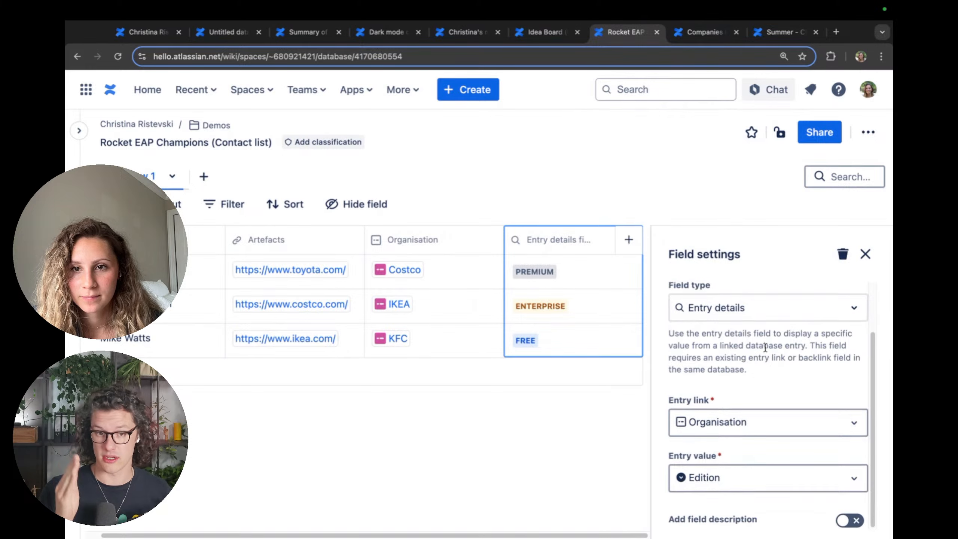
pyautogui.scroll(2, 742, 314)
pyautogui.tripleClick(742, 312)
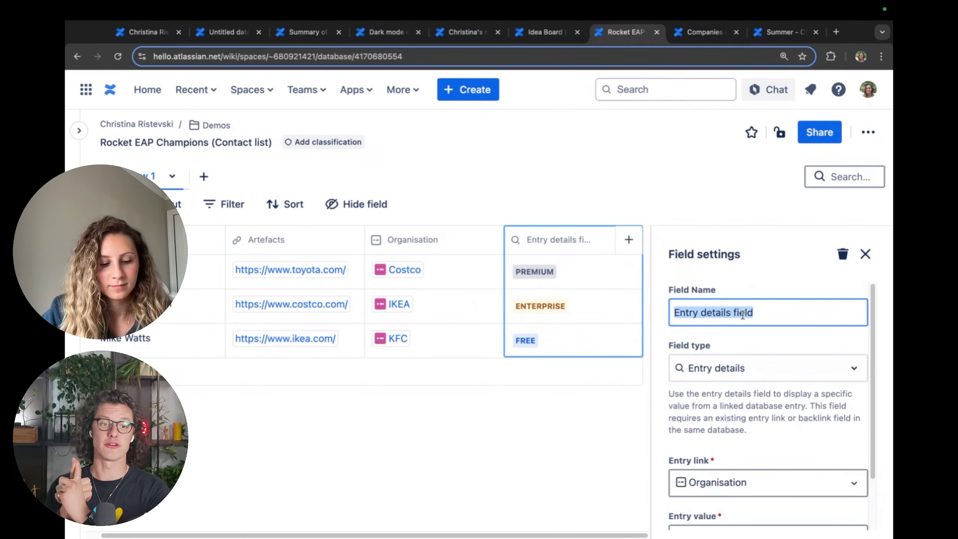
pyautogui.write('Edition')
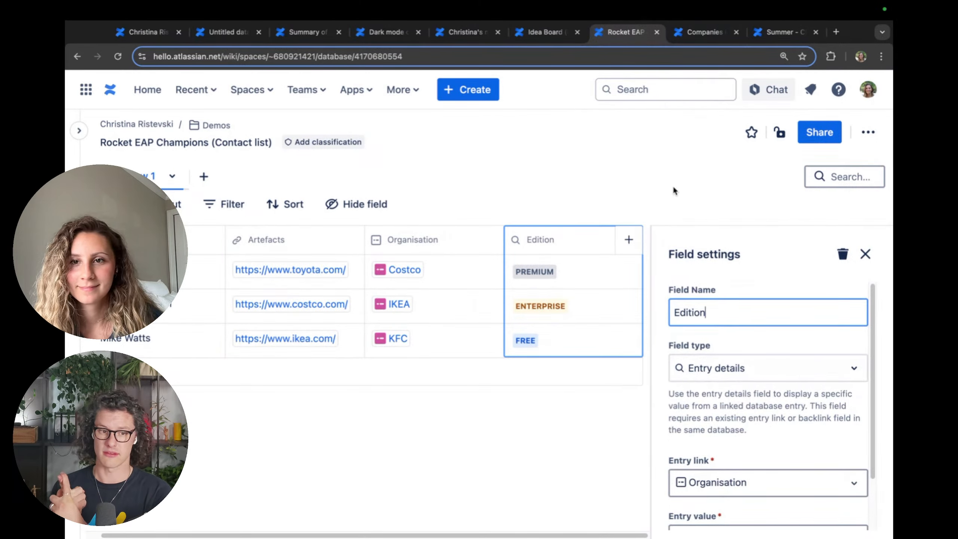
pyautogui.click(675, 190)
pyautogui.click(865, 253)
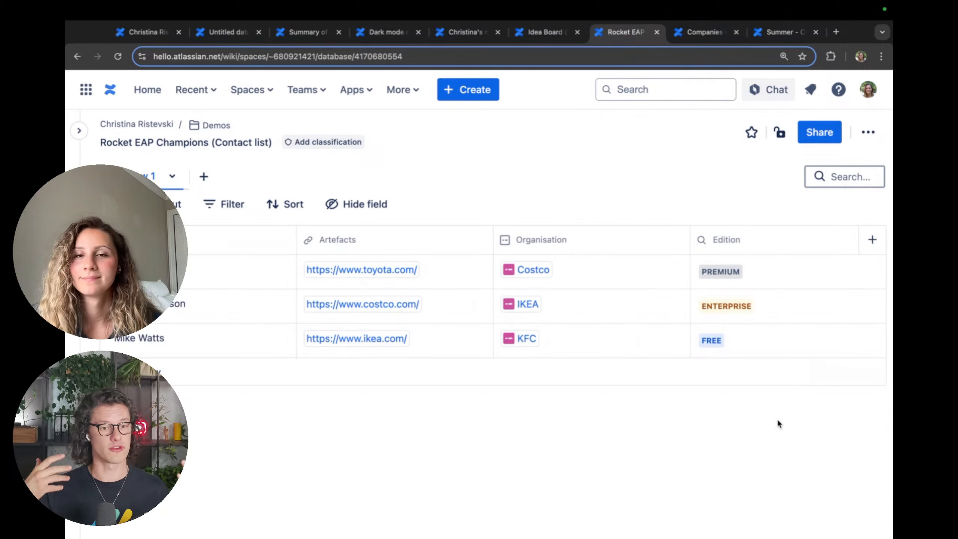